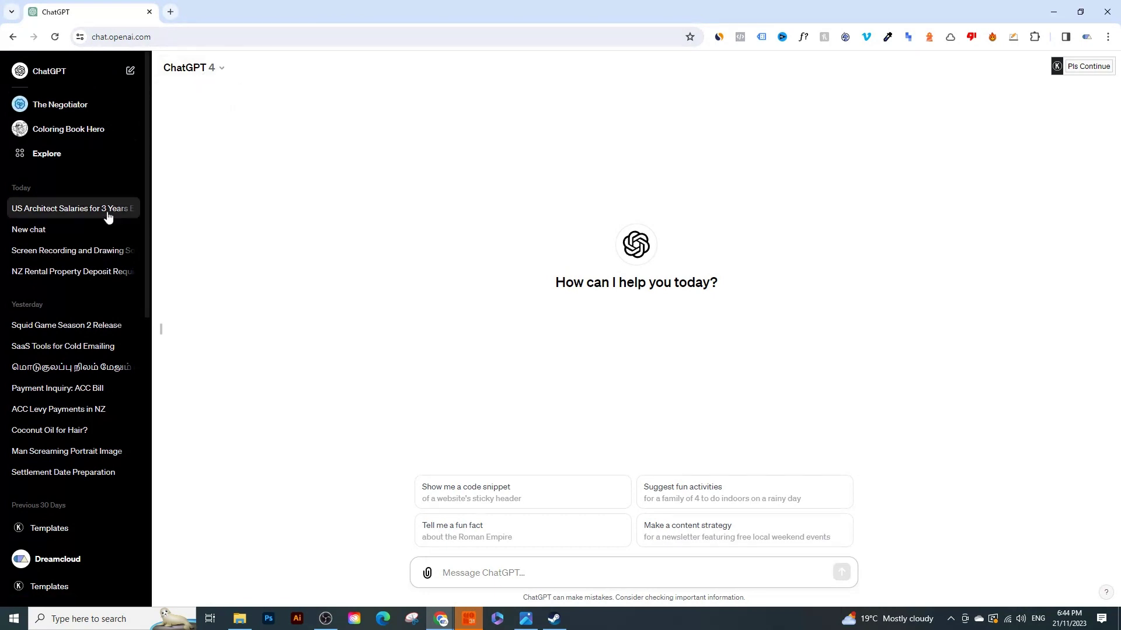
# Step: Open Explore and browse the GPT list through the Made by OpenAI section, DALL-E to Tech Support Advisor
pyautogui.click(65, 156)
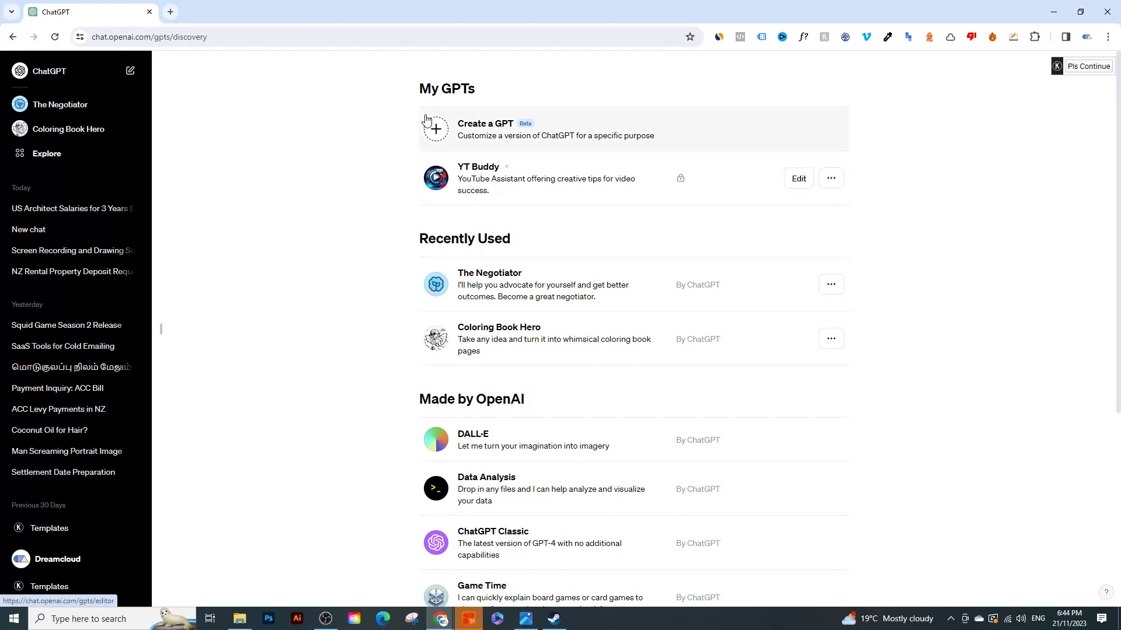
pyautogui.scroll(-3, 415, 193)
pyautogui.scroll(-2, 415, 193)
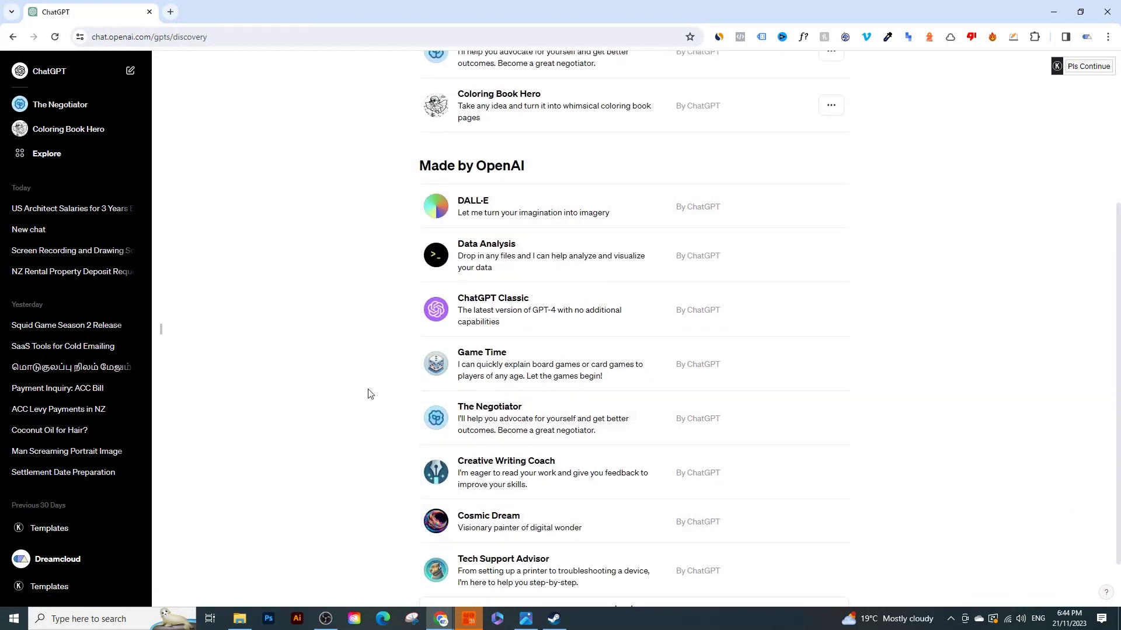
pyautogui.scroll(5, 400, 325)
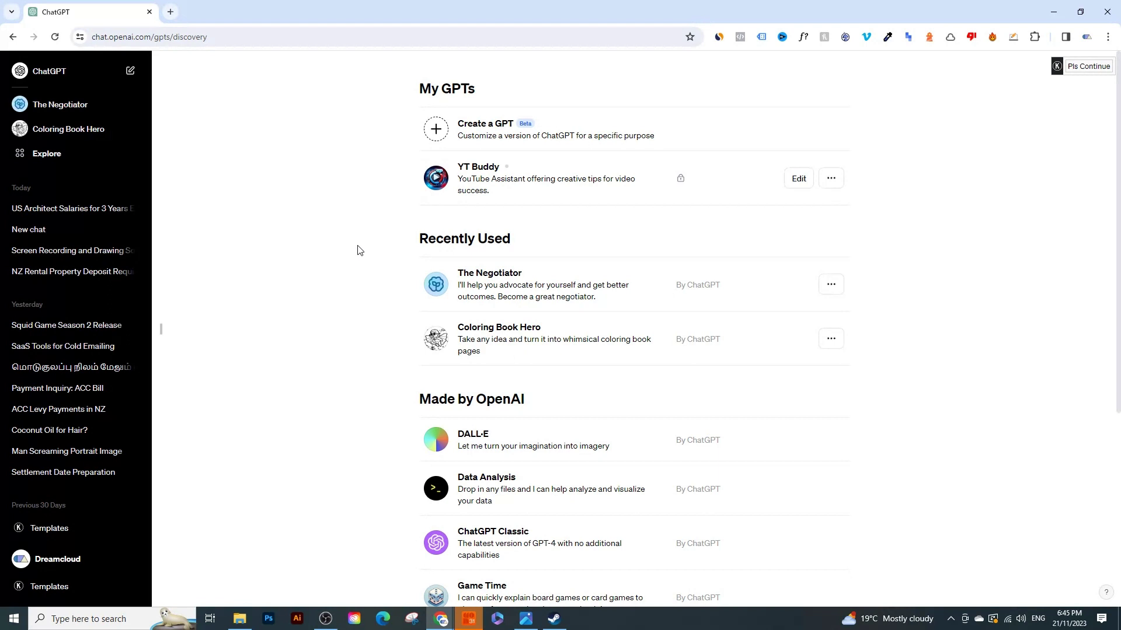
pyautogui.scroll(-2, 374, 241)
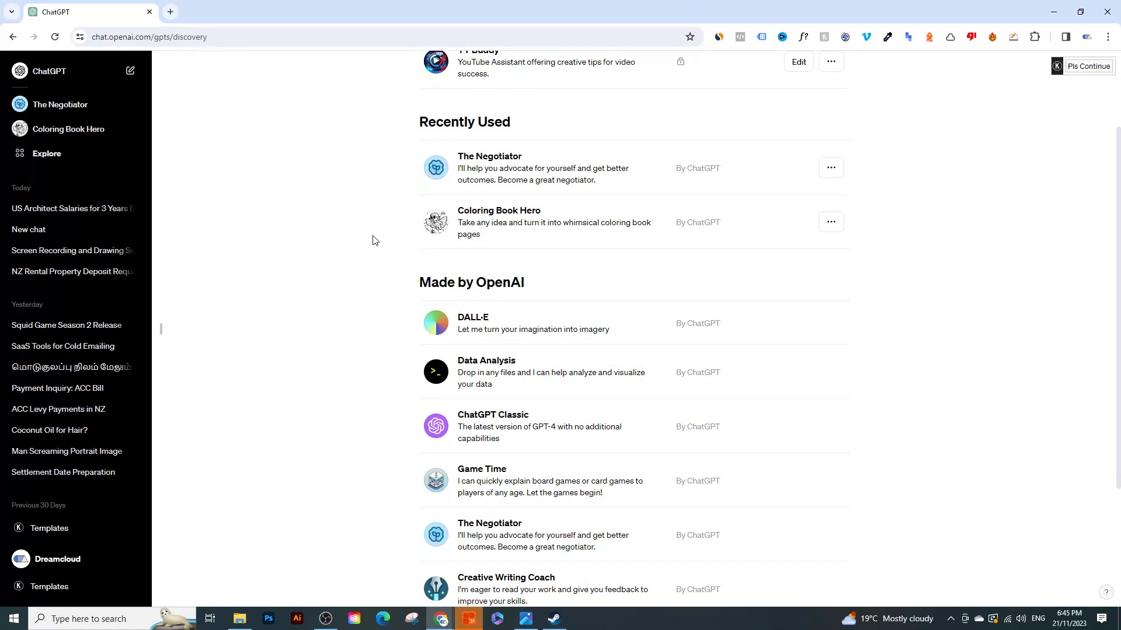
pyautogui.scroll(-2, 373, 241)
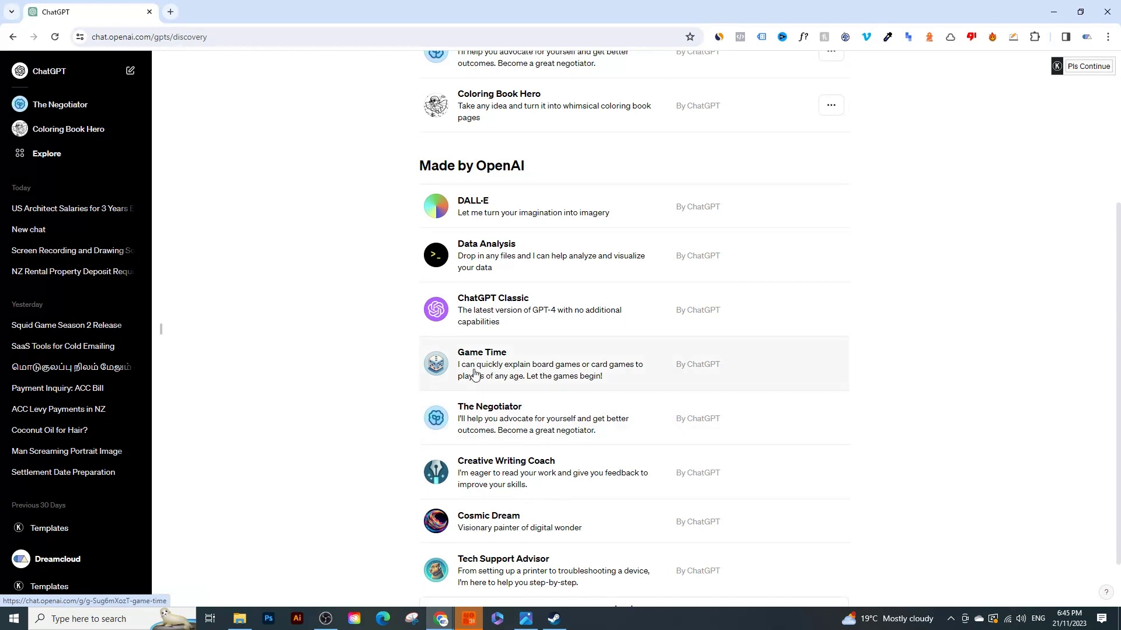
pyautogui.scroll(-1, 332, 358)
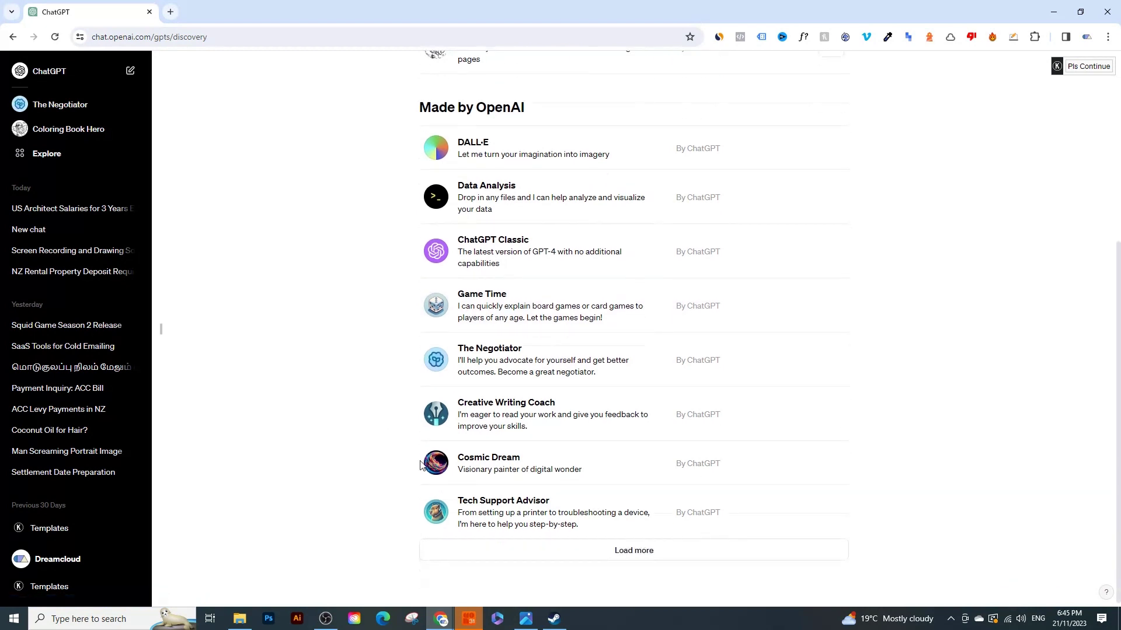
pyautogui.scroll(5, 484, 443)
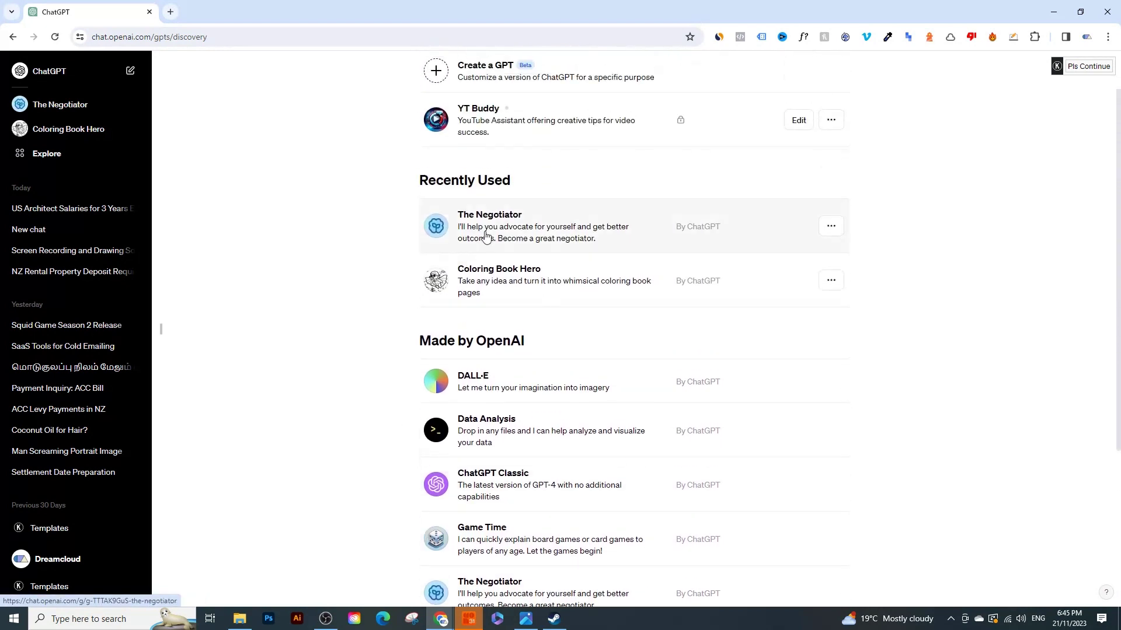
pyautogui.scroll(-3, 397, 397)
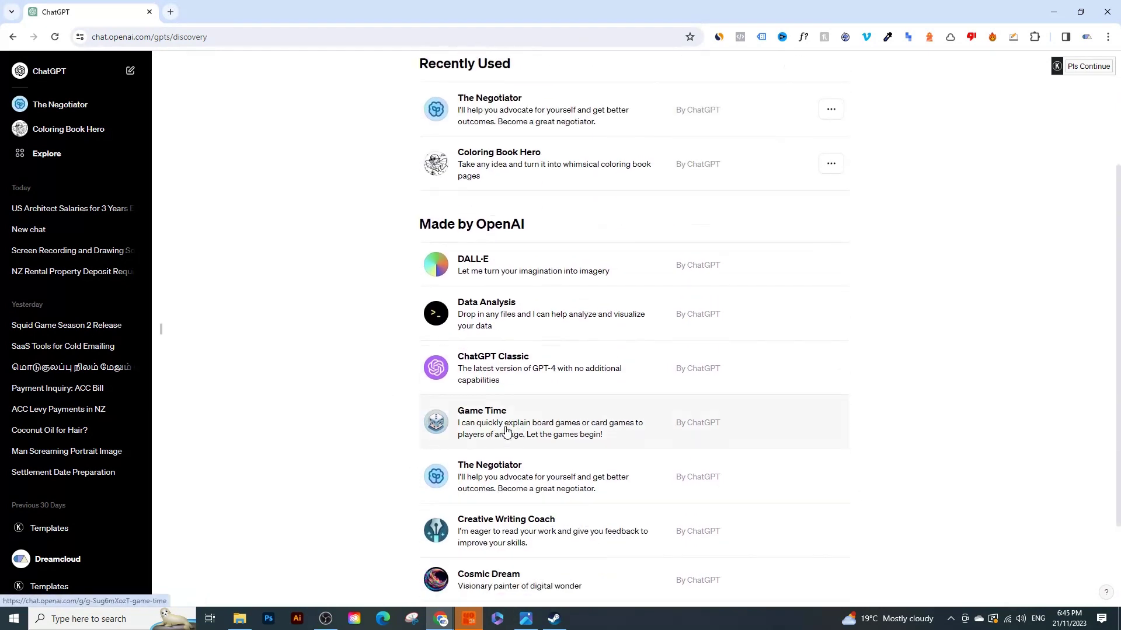
# Step: Ask the Game Time GPT to 'explain the monopoly for me', then go back to Explore
pyautogui.click(505, 431)
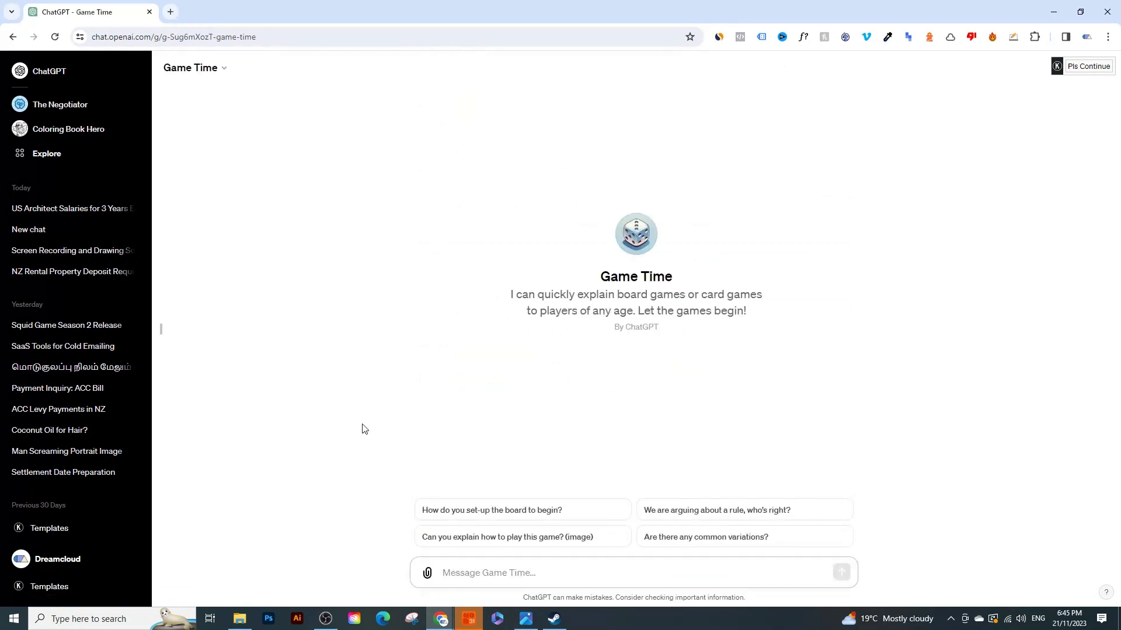
pyautogui.write('explain')
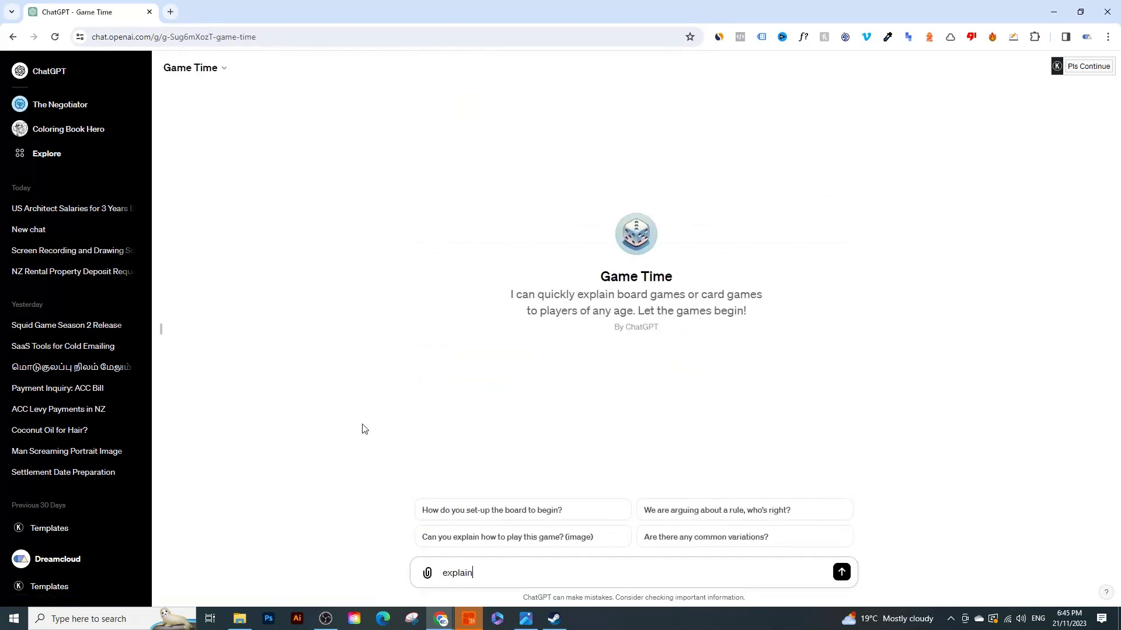
pyautogui.write(' the monopoly for me')
pyautogui.press('Return')
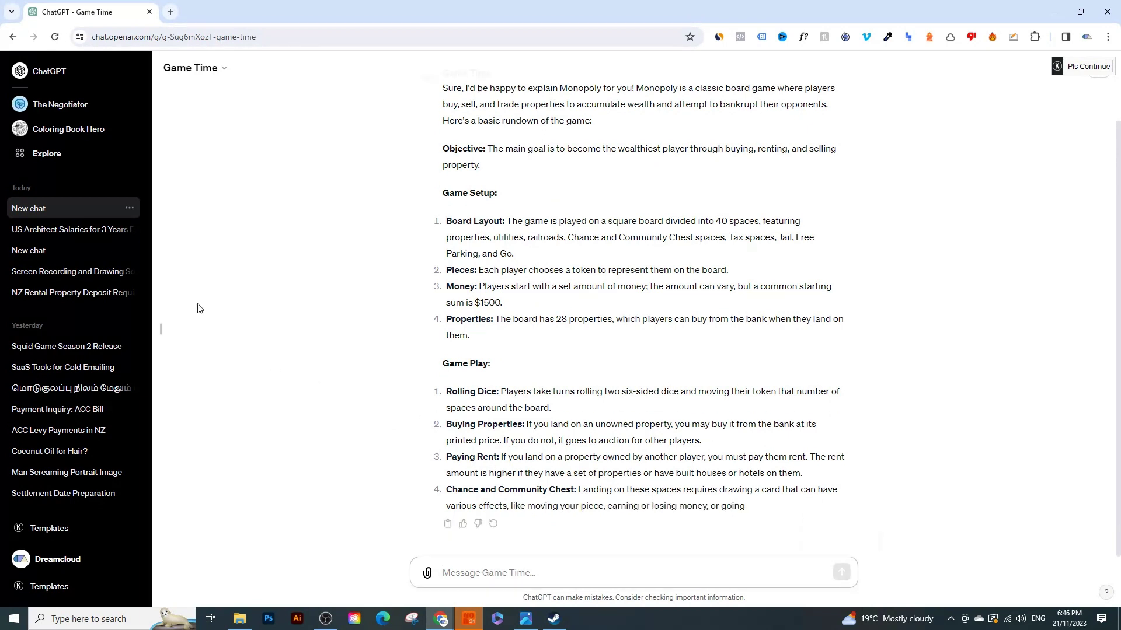
pyautogui.click(61, 153)
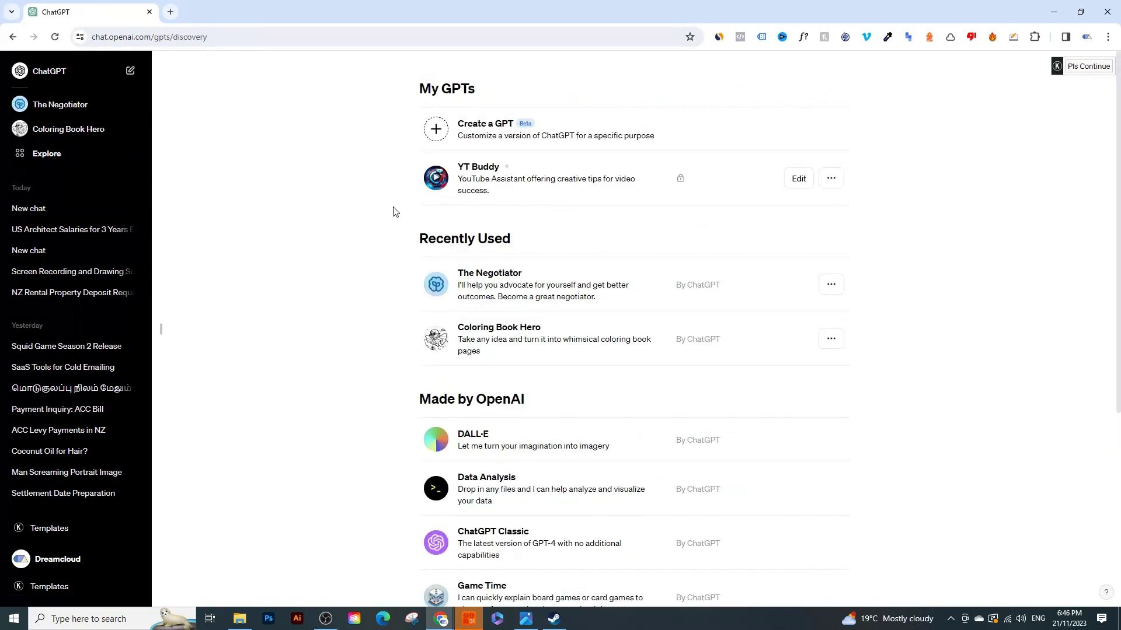
# Step: Start a new draft with Create a GPT and highlight the builder's 'make a software engineer' example
pyautogui.click(495, 143)
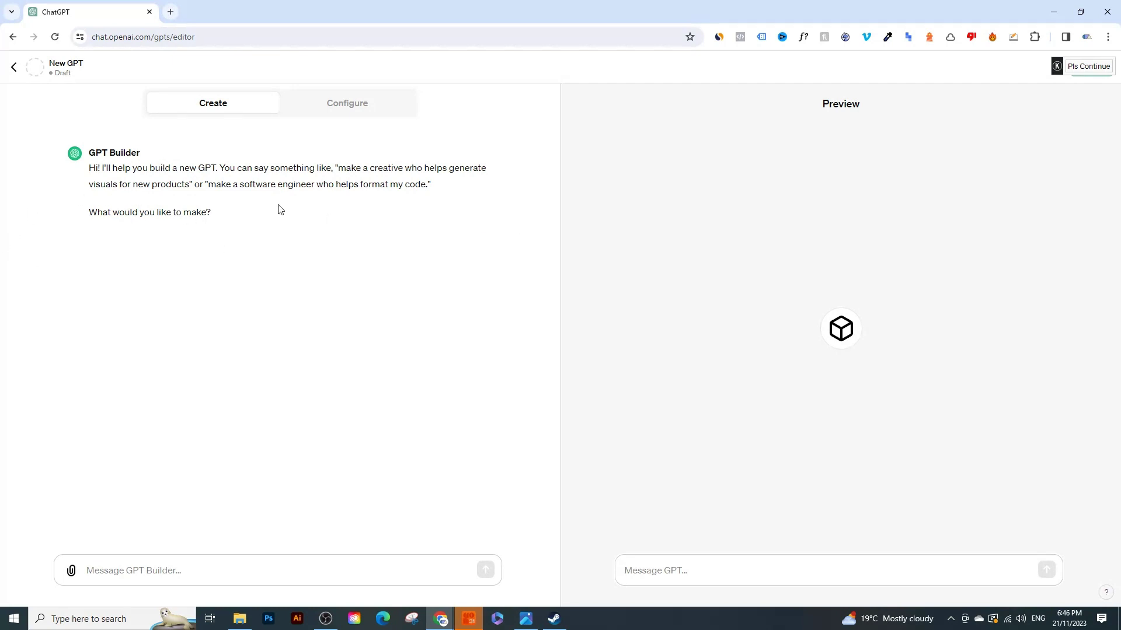
pyautogui.moveTo(211, 182); pyautogui.dragTo(332, 184)
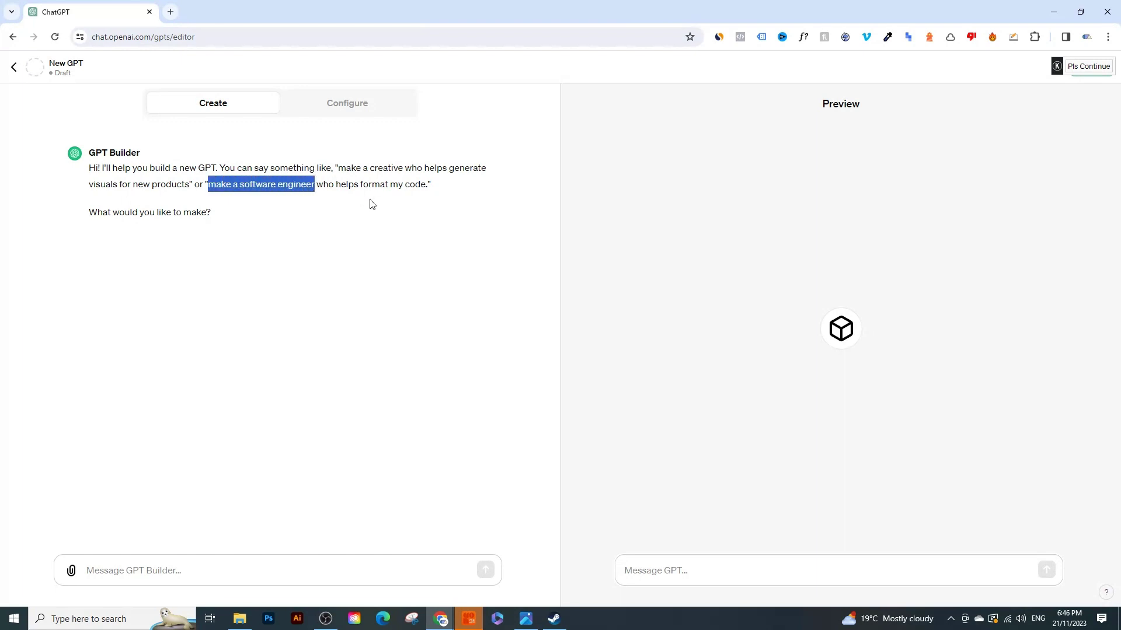
# Step: Ask the builder for a travel advisor that suggests places that are safe and affordable to travel
pyautogui.click(173, 572)
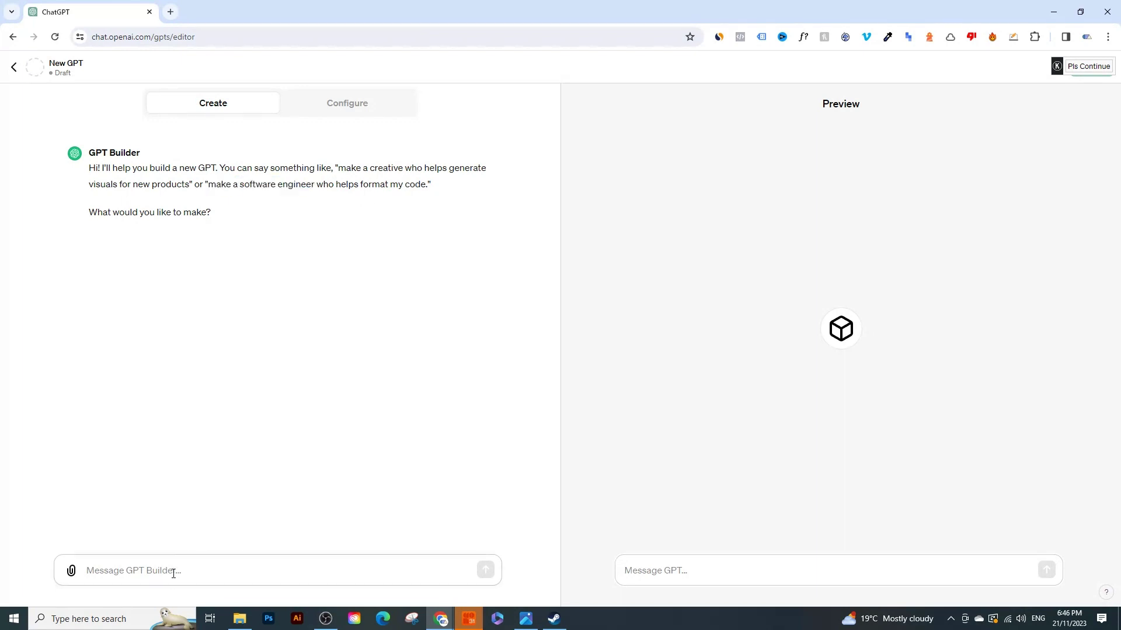
pyautogui.write('make a ')
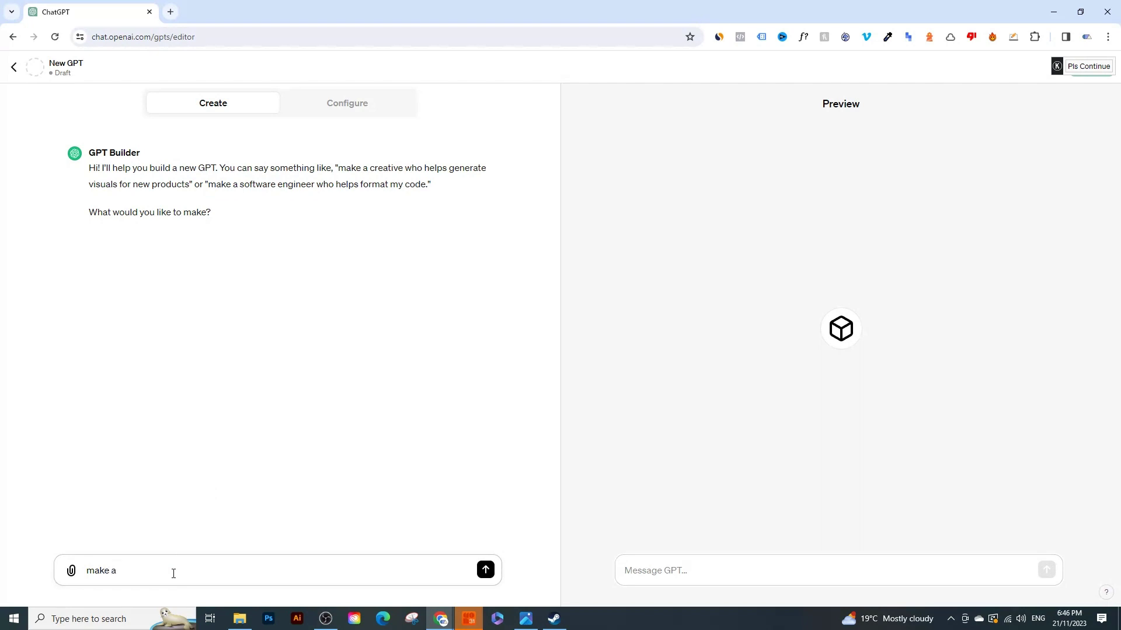
pyautogui.write('travel advisor that advices places to go to that are safe')
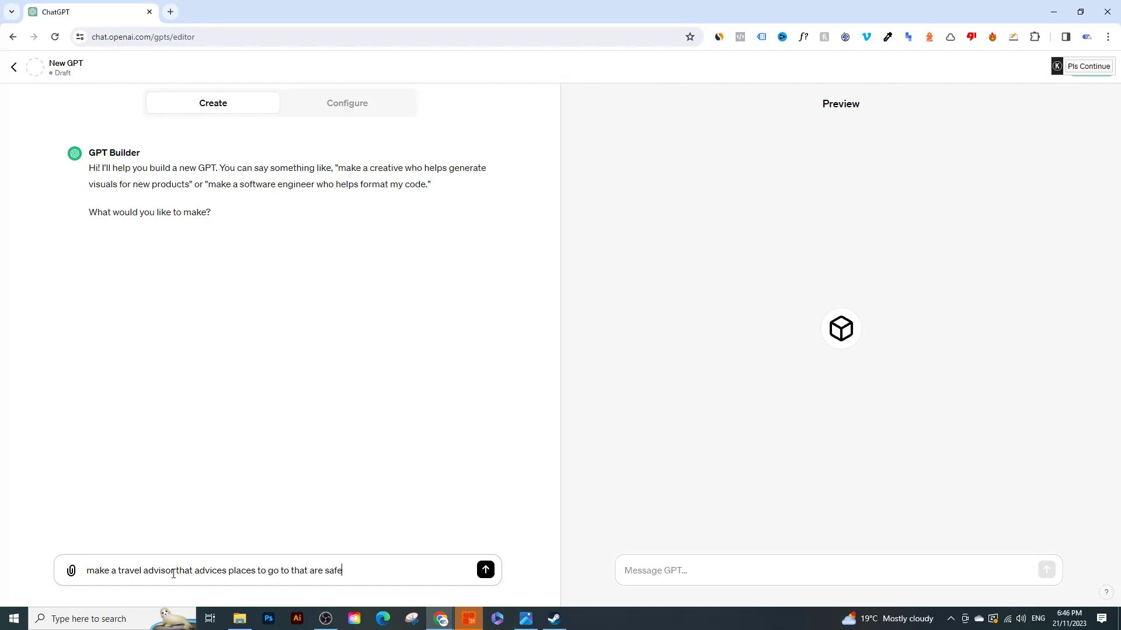
pyautogui.write(' and afforda')
pyautogui.press('BackSpace')
pyautogui.write('dable to travel')
pyautogui.press('Return')
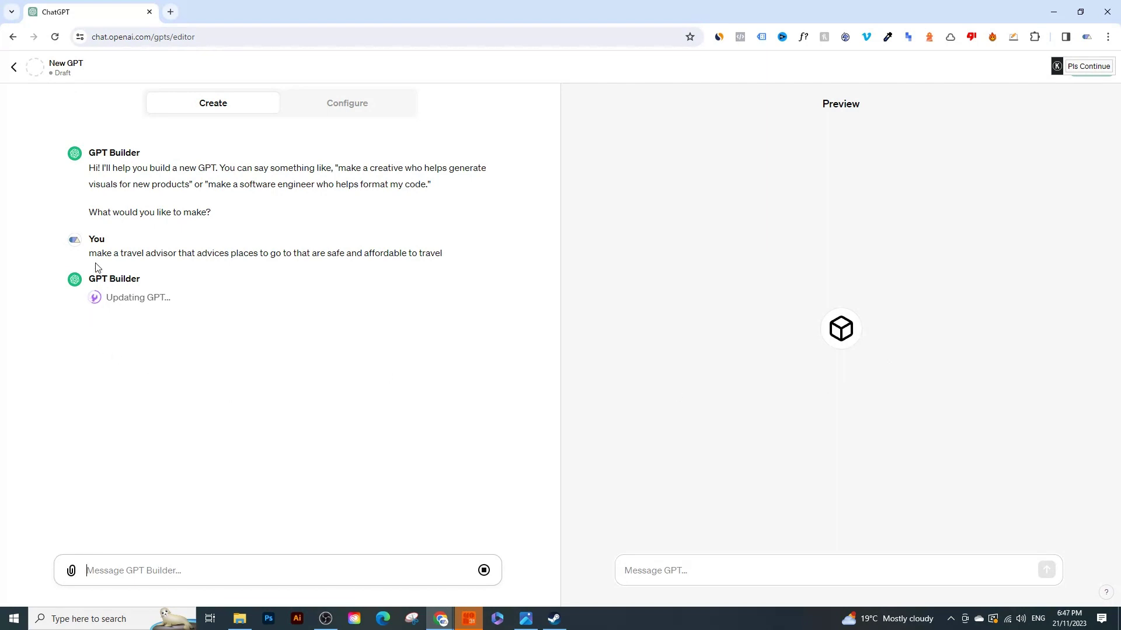
pyautogui.moveTo(89, 252); pyautogui.dragTo(470, 253)
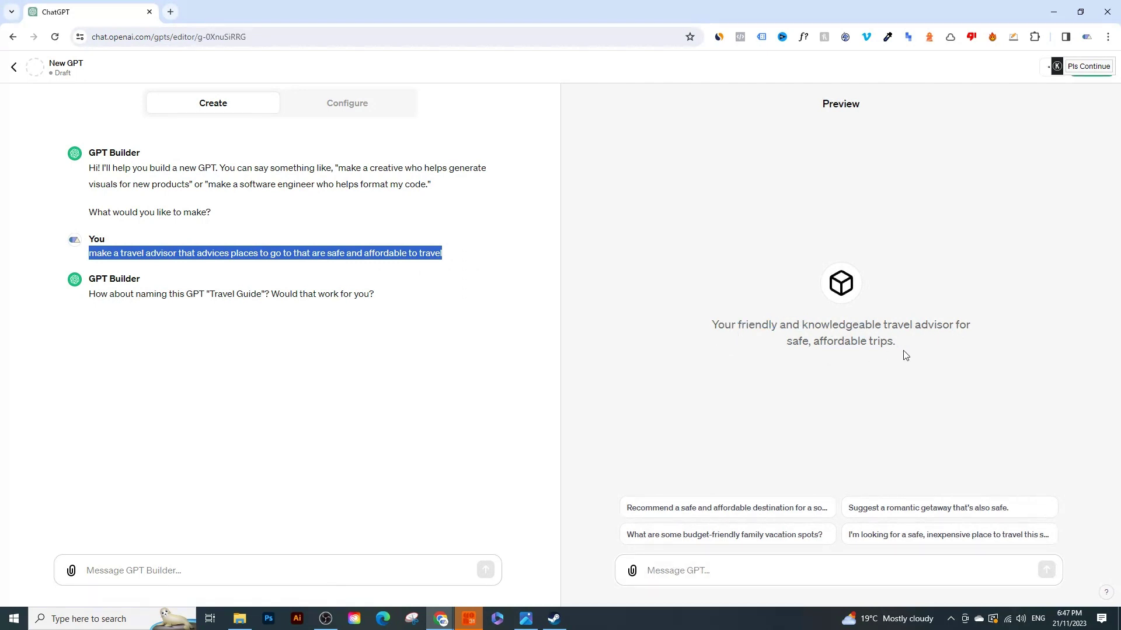
# Step: Ask the preview, as a US resident, about exploring countries with a completely different culture
pyautogui.click(330, 563)
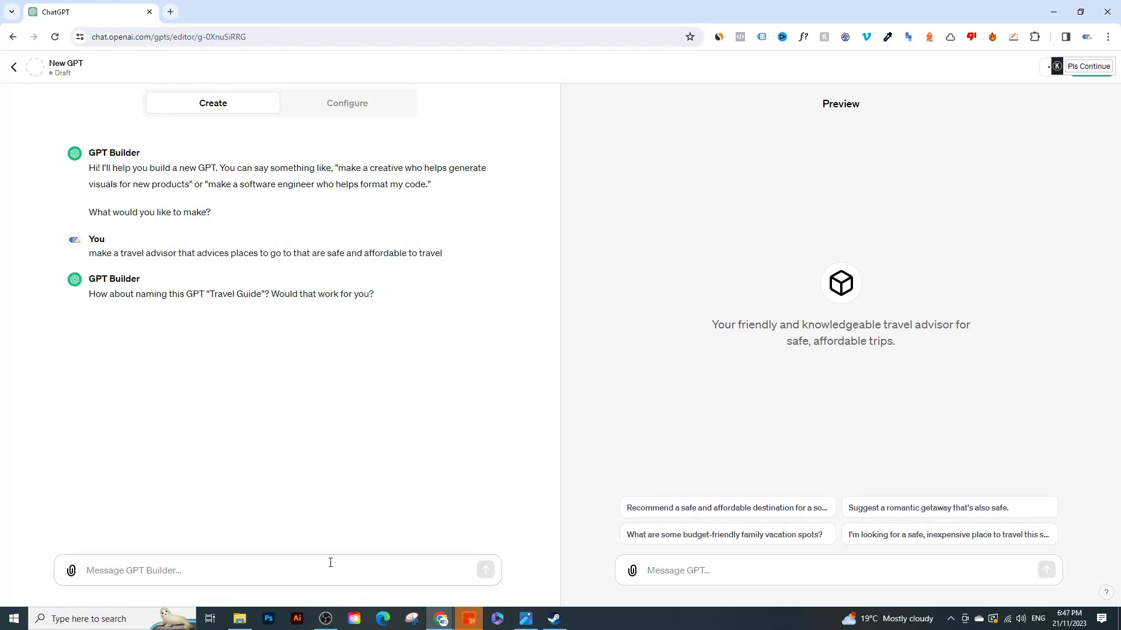
pyautogui.click(727, 565)
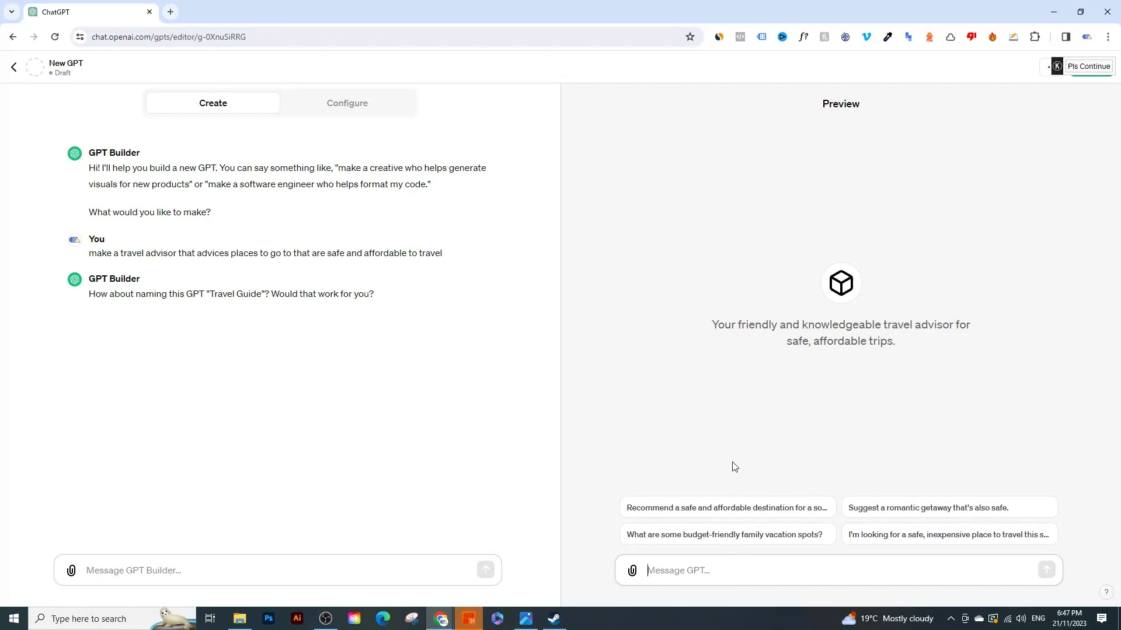
pyautogui.press('capslock')
pyautogui.write('I')
pyautogui.press('capslock')
pyautogui.write('live in united states an')
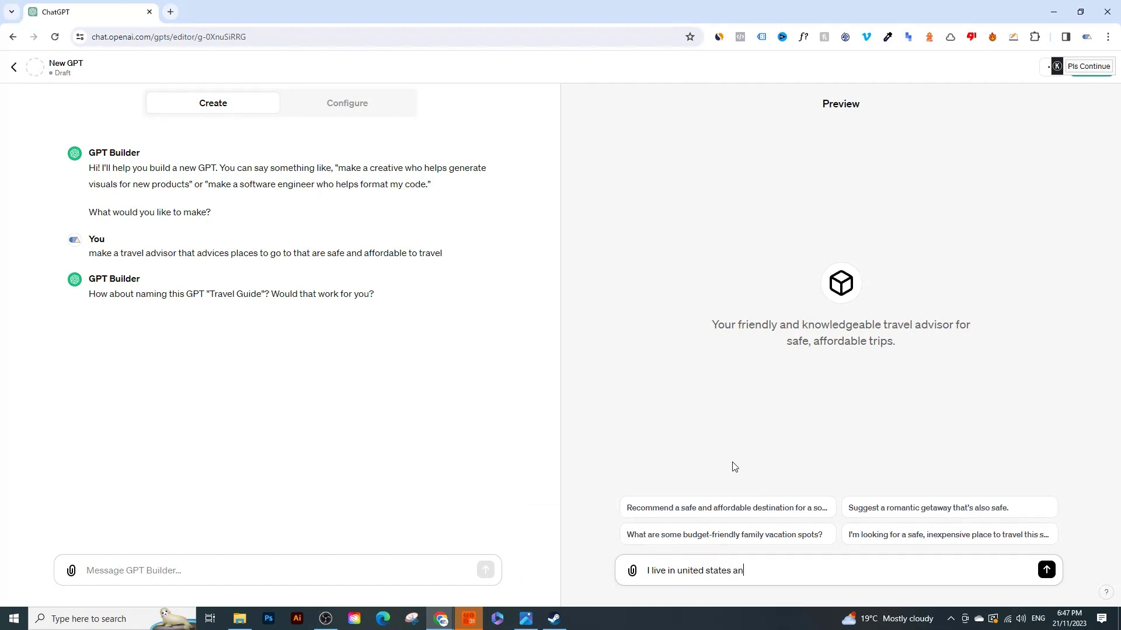
pyautogui.write('d i want to explore countries that have ')
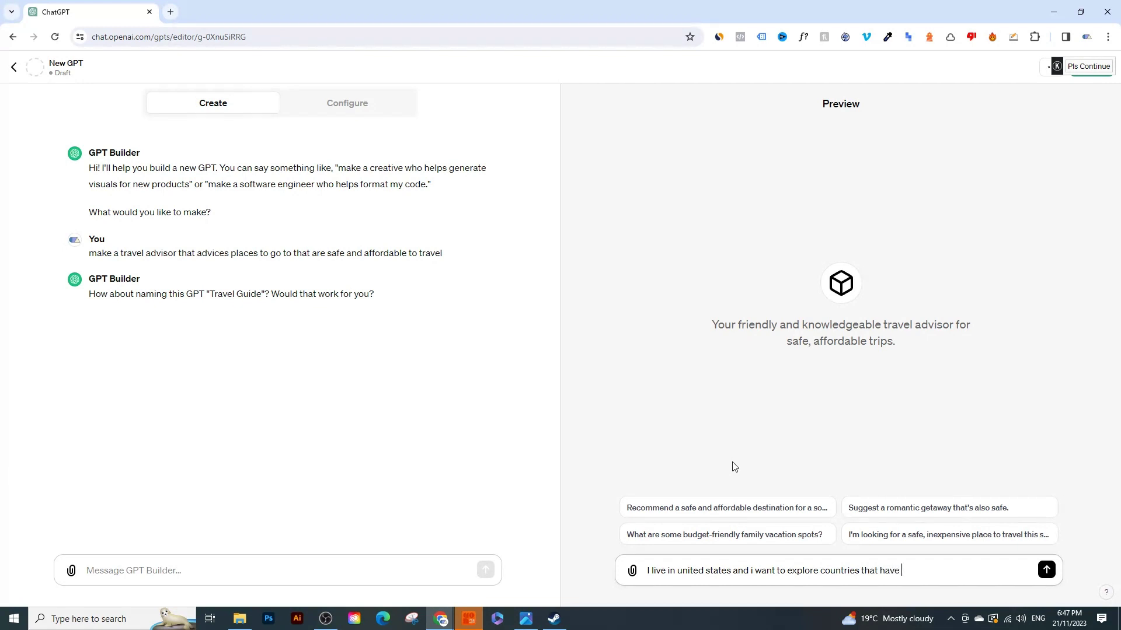
pyautogui.write('a compltete')
pyautogui.press('BackSpace')
pyautogui.press('BackSpace')
pyautogui.write('eteteky')
pyautogui.write('ly culture')
pyautogui.press('Return')
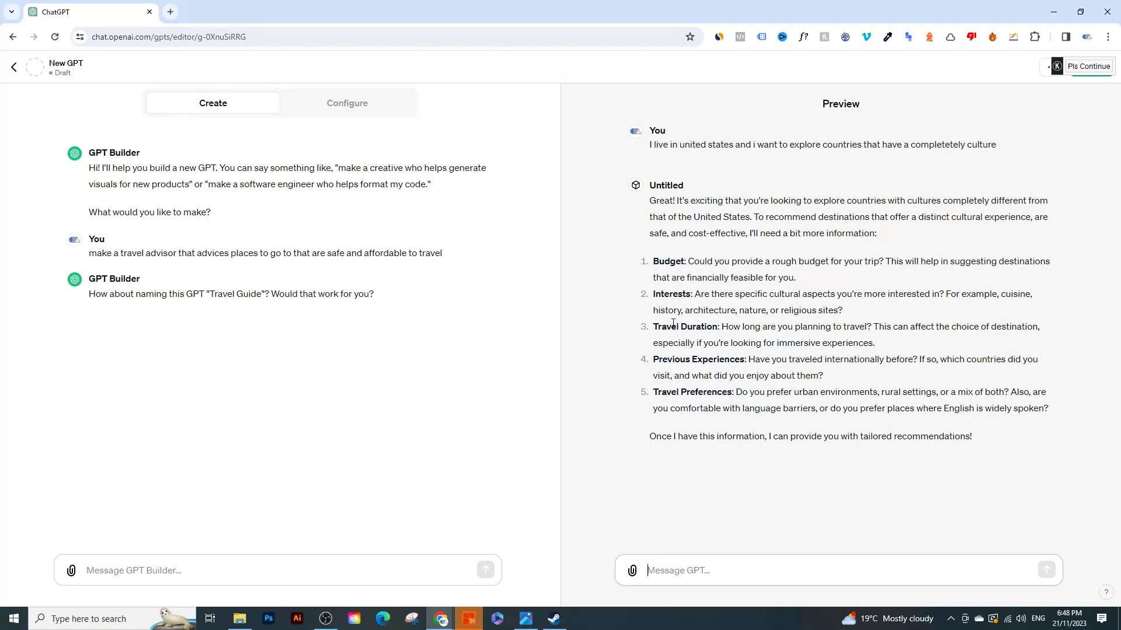
# Step: Tell the builder to always give a list of countries or places when the user asks a question
pyautogui.click(677, 326)
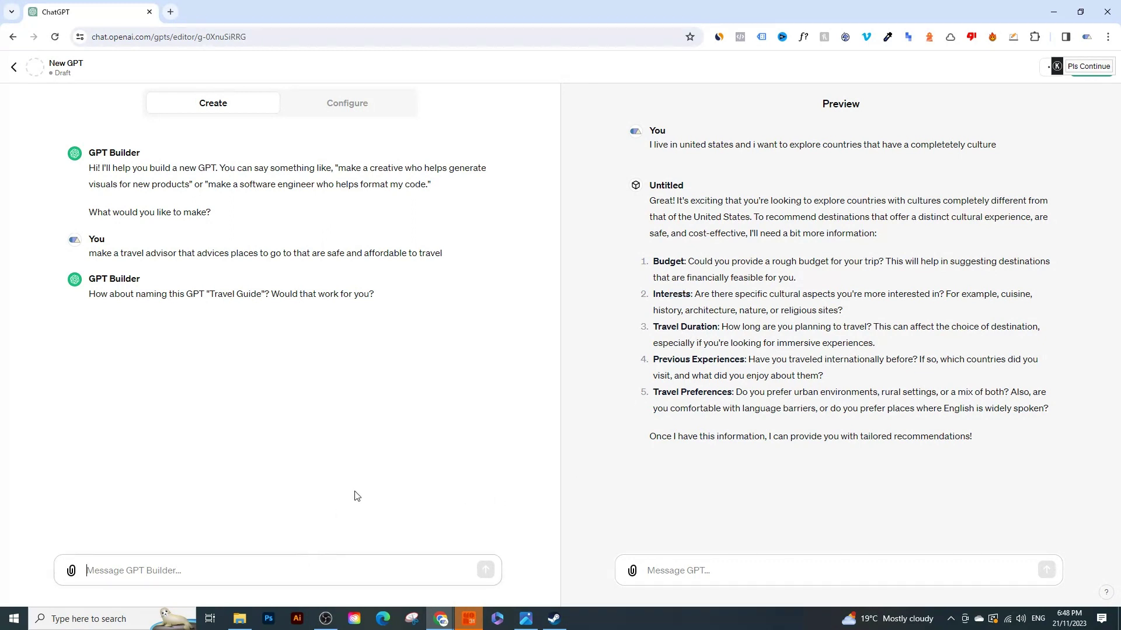
pyautogui.write('always give a')
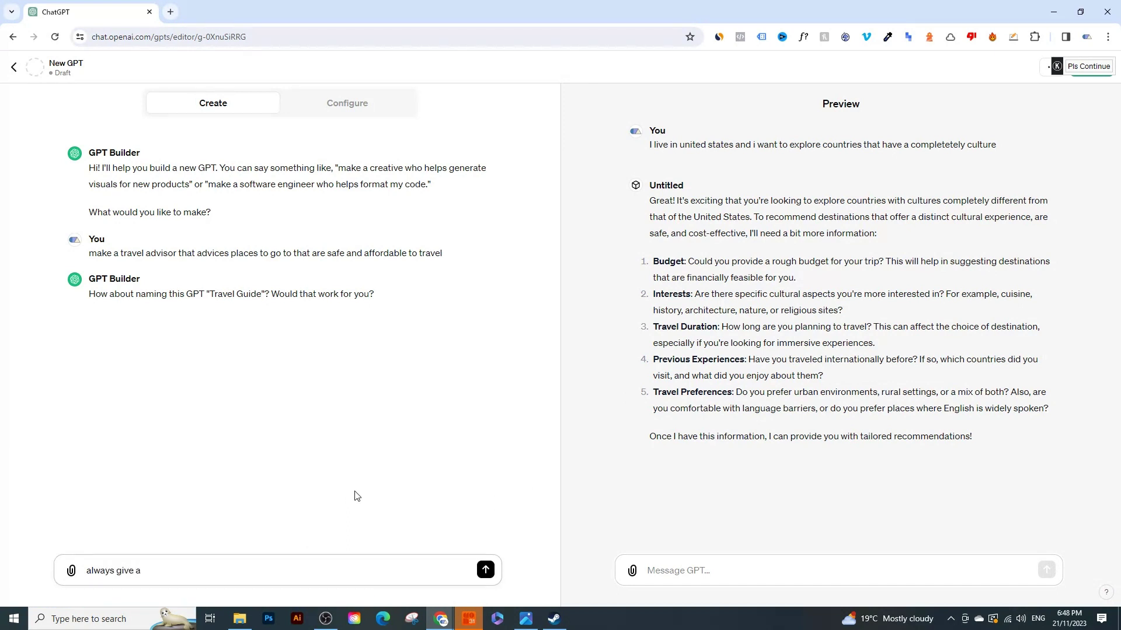
pyautogui.write(' list of countries or palaces whem ')
pyautogui.write(' user asks a question')
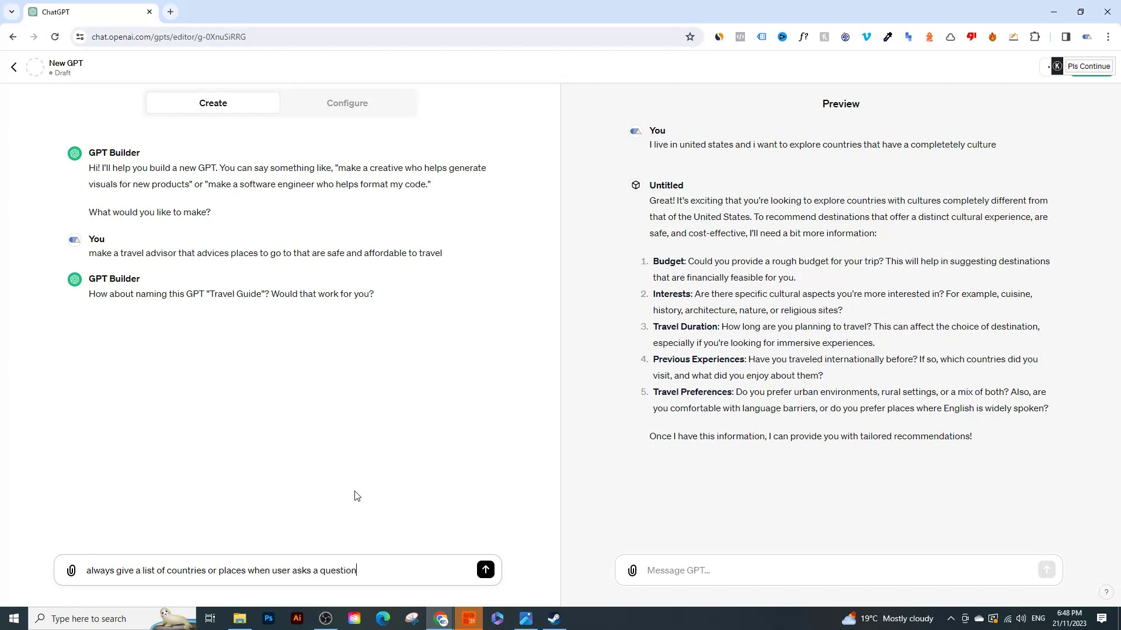
pyautogui.press('Return')
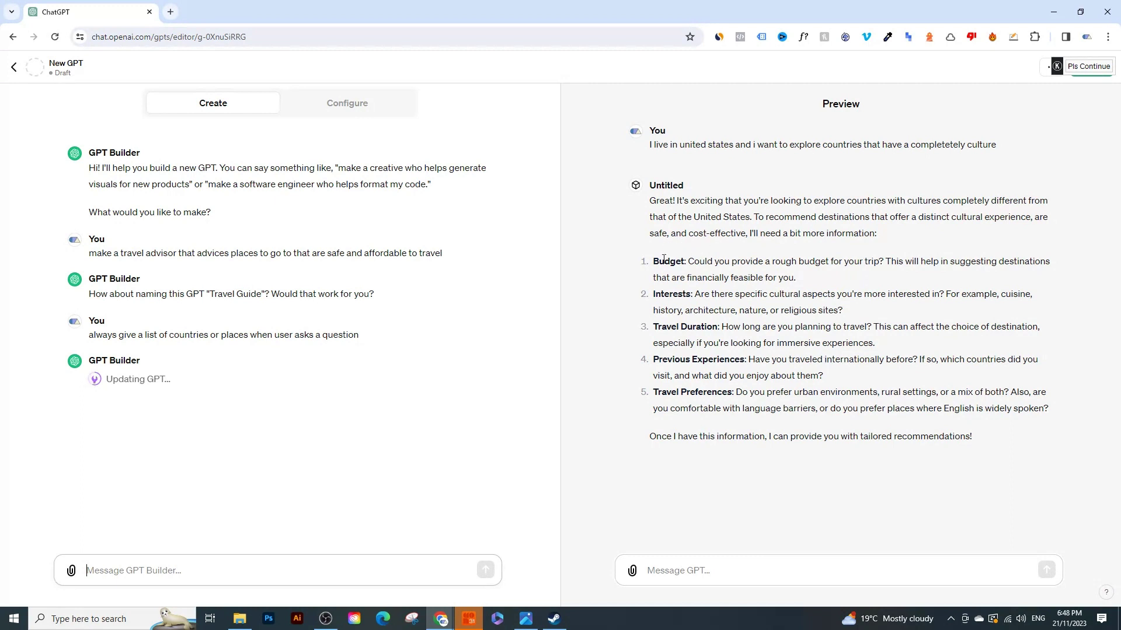
pyautogui.moveTo(669, 308); pyautogui.dragTo(695, 338)
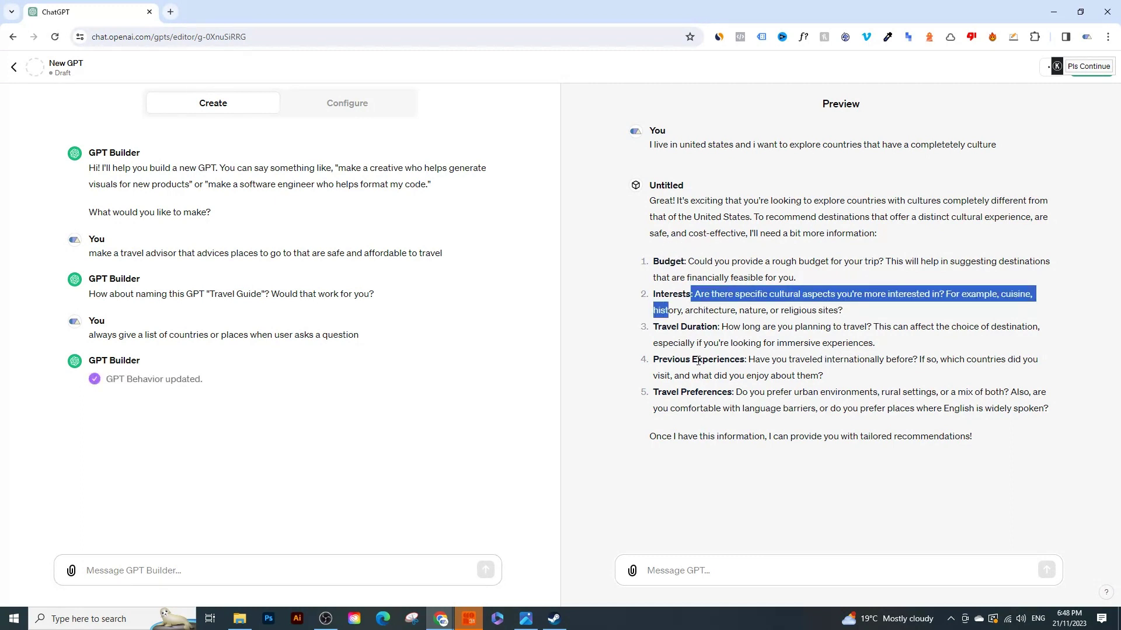
pyautogui.click(718, 439)
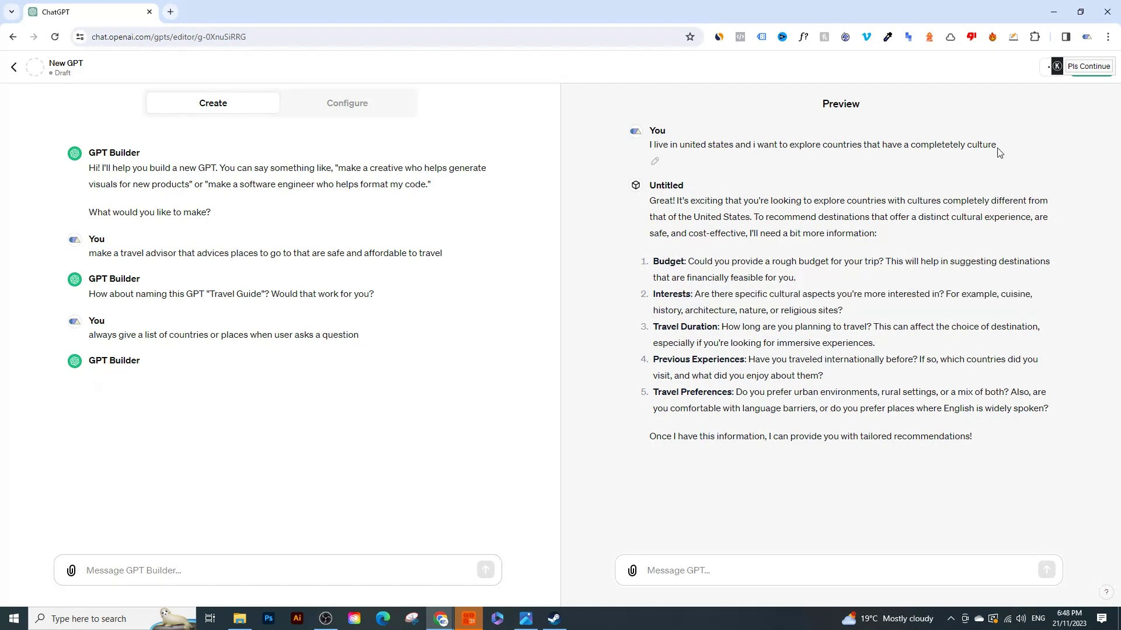
pyautogui.moveTo(999, 150); pyautogui.dragTo(725, 163)
# Step: Copy the earlier travel question and resend it to the updated preview
pyautogui.click(724, 163)
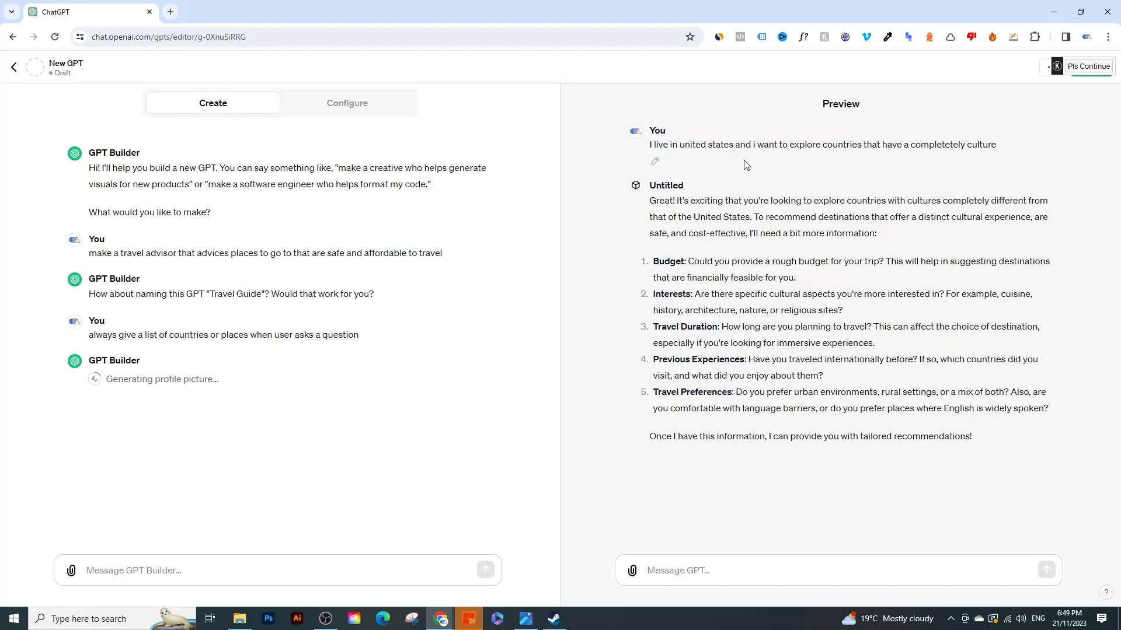
pyautogui.tripleClick(654, 148)
pyautogui.rightClick(659, 148)
pyautogui.click(674, 155)
pyautogui.click(694, 578)
pyautogui.hotkey('ctrl', 'v')
pyautogui.press('Return')
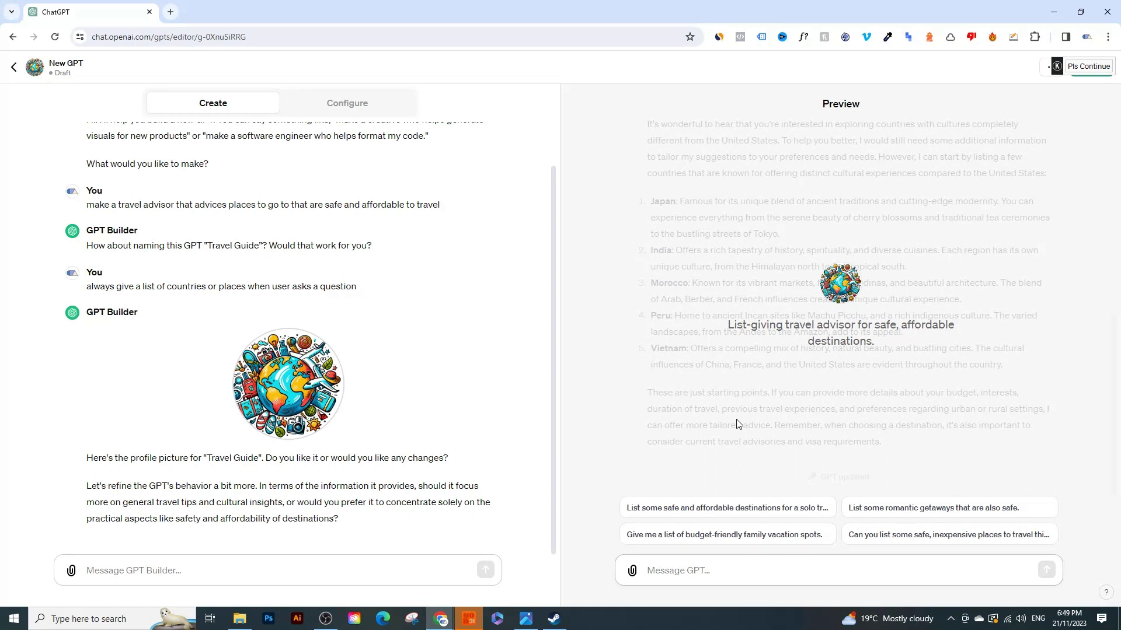
# Step: Ask the builder to also describe cities, buildings and sites for each recommended destination
pyautogui.click(311, 572)
pyautogui.write('also')
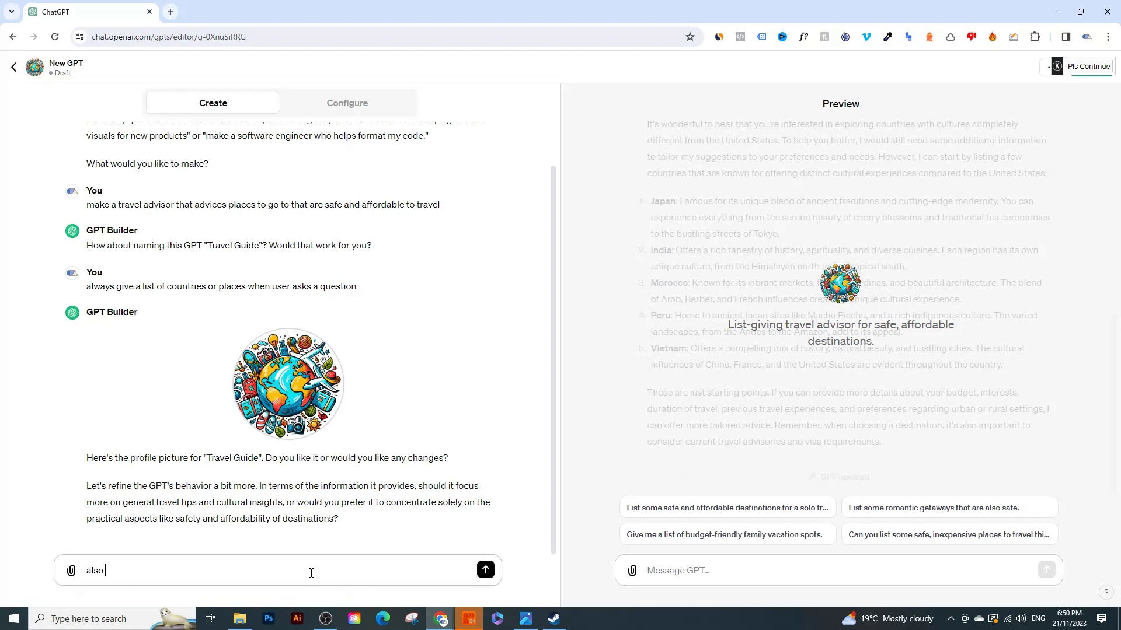
pyautogui.write(' f')
pyautogui.press('BackSpace')
pyautogui.write('give more details a')
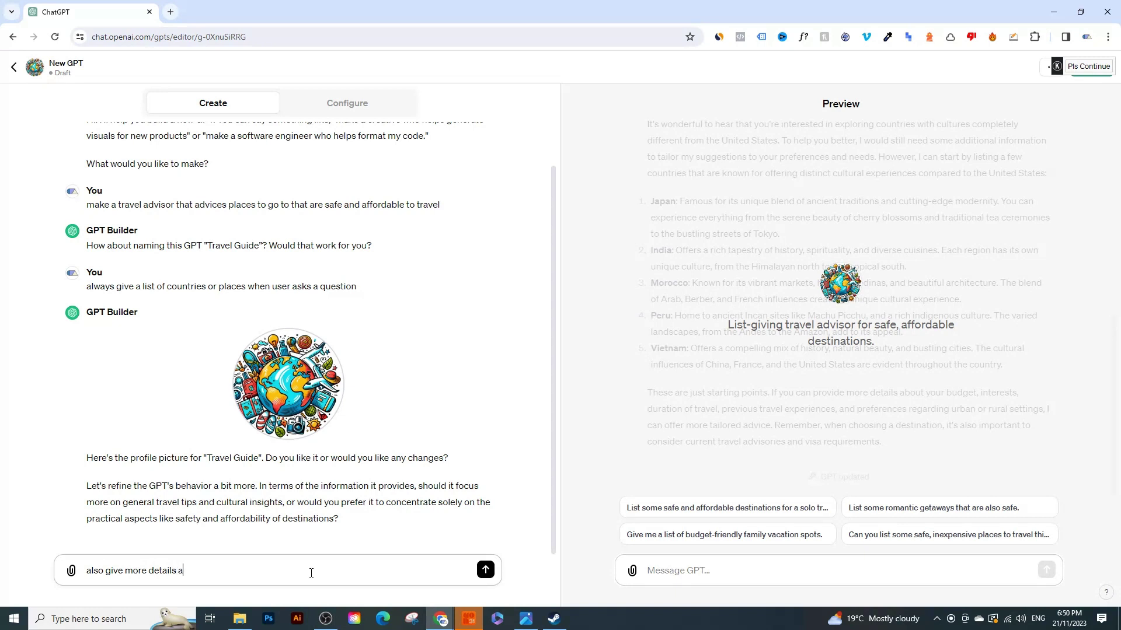
pyautogui.write('bout the')
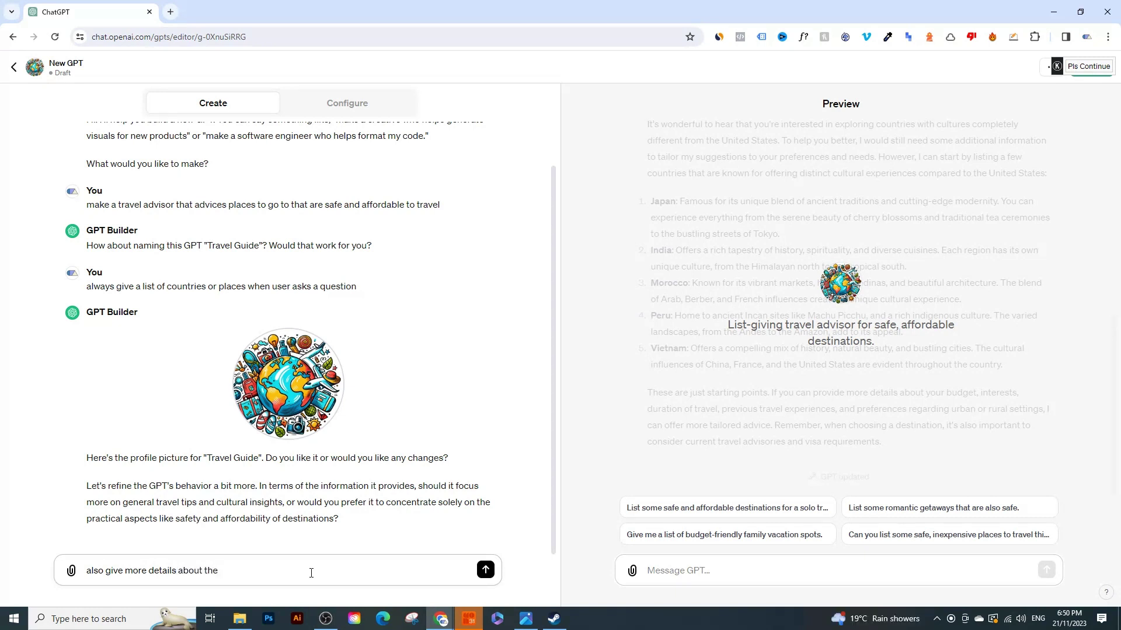
pyautogui.write(' certain destination like cities, buildings, sites, etc about ')
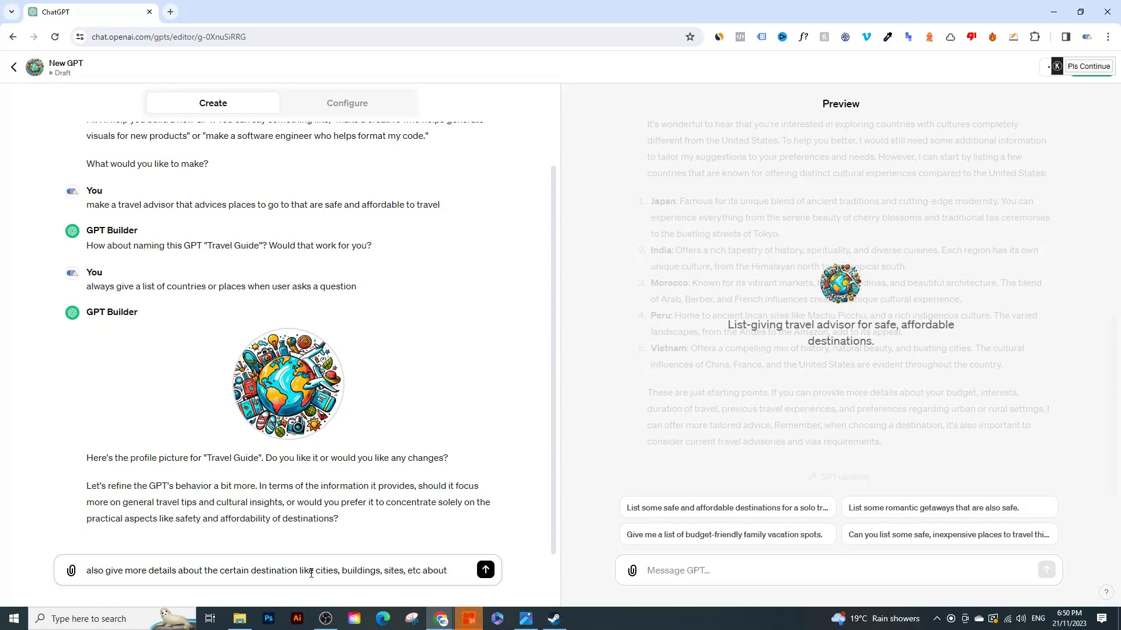
pyautogui.write('each c')
pyautogui.write('ountry or')
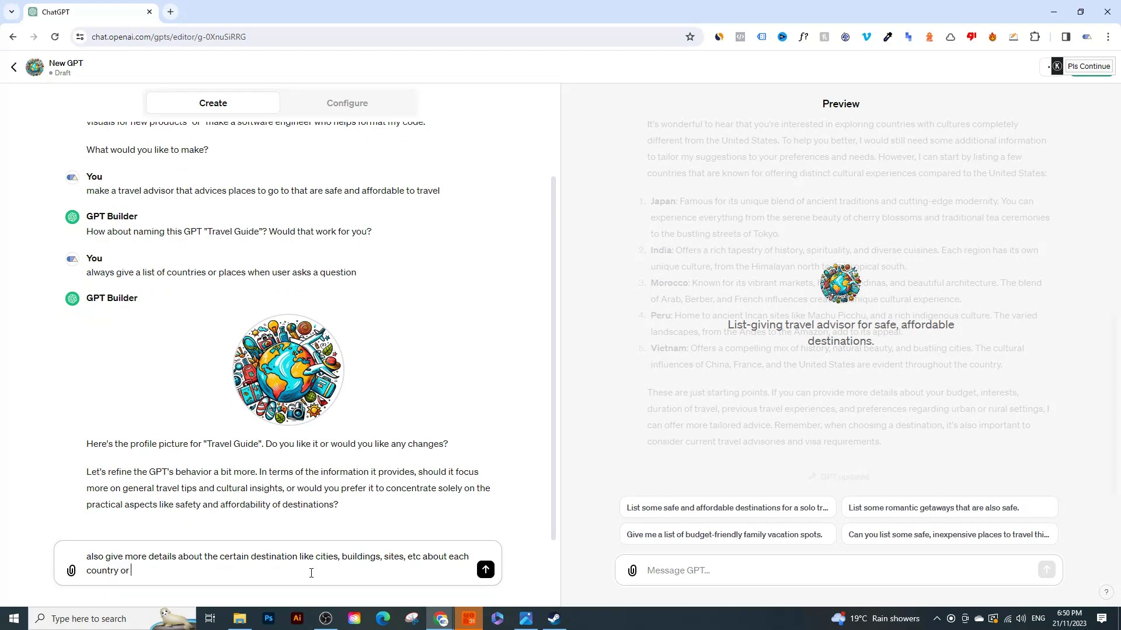
pyautogui.write(' place.')
pyautogui.press('Return')
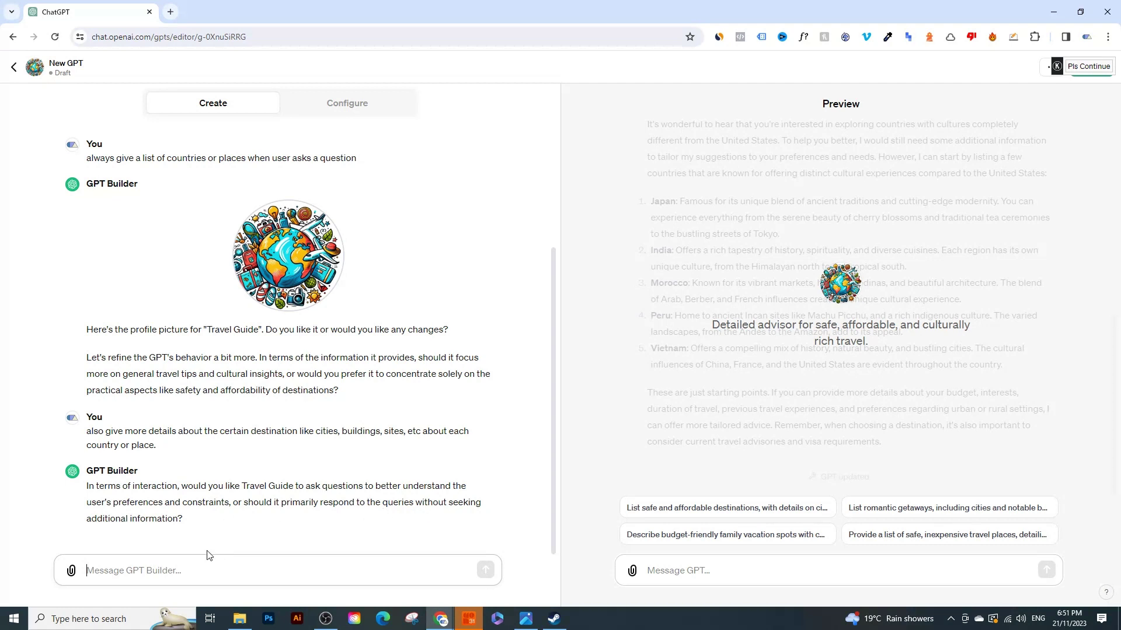
# Step: Reply 'yes ask questions' so the travel GPT asks users questions
pyautogui.write('yes ask u')
pyautogui.press('BackSpace')
pyautogui.write('q')
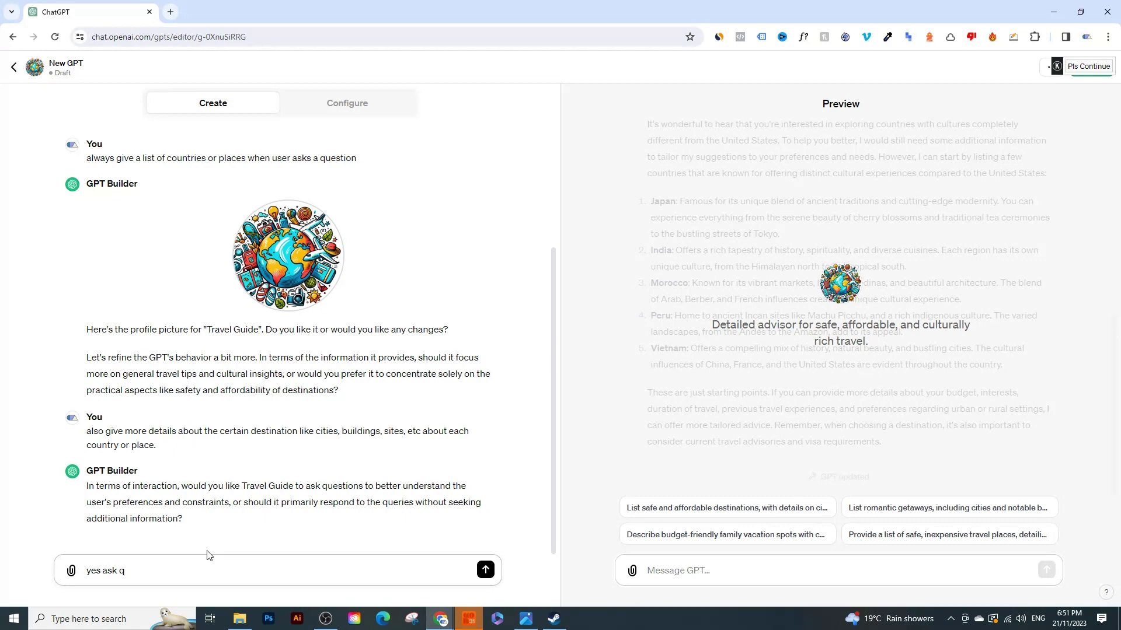
pyautogui.write('ues')
pyautogui.press('BackSpace')
pyautogui.write('estions')
pyautogui.press('Return')
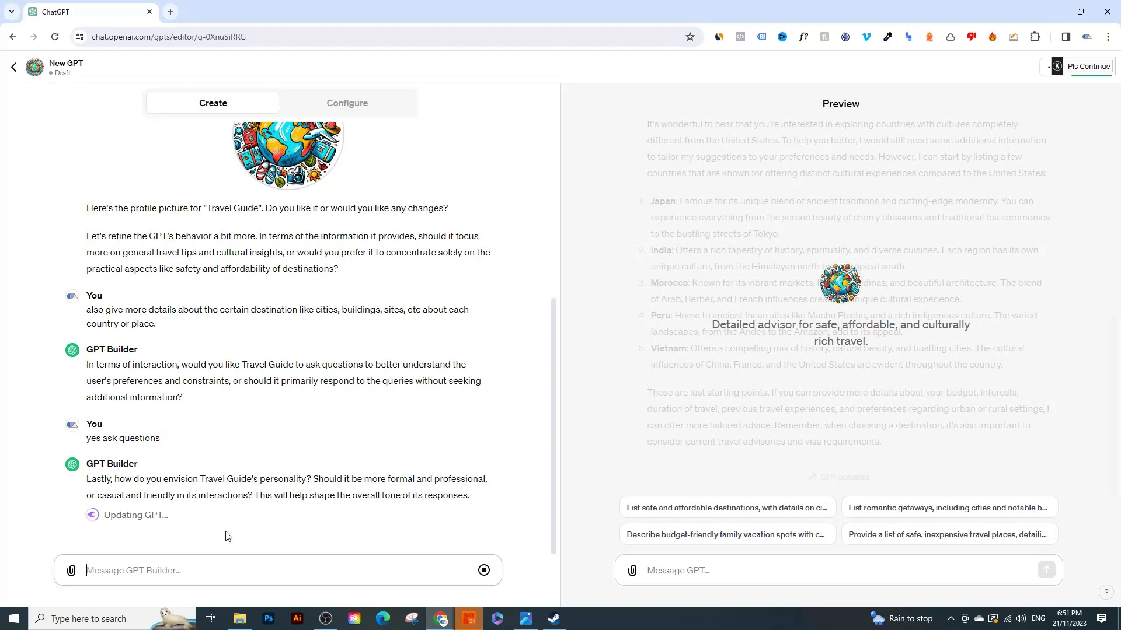
# Step: Choose 'casual' as the GPT's personality
pyautogui.write('casual')
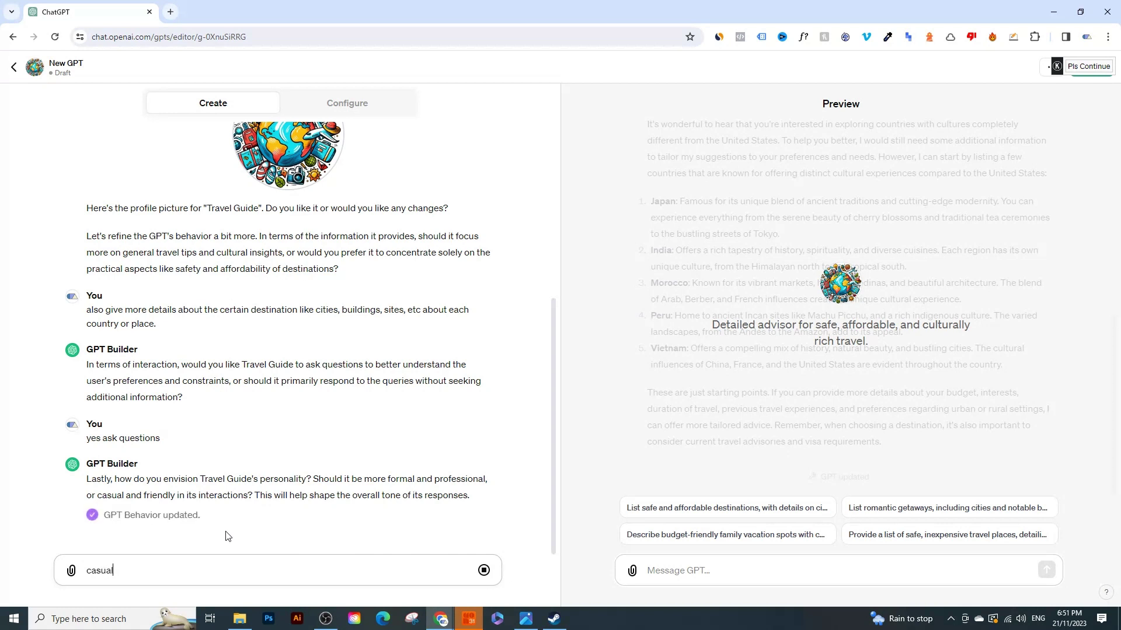
pyautogui.hotkey('shift', 'Return')
pyautogui.press('Return')
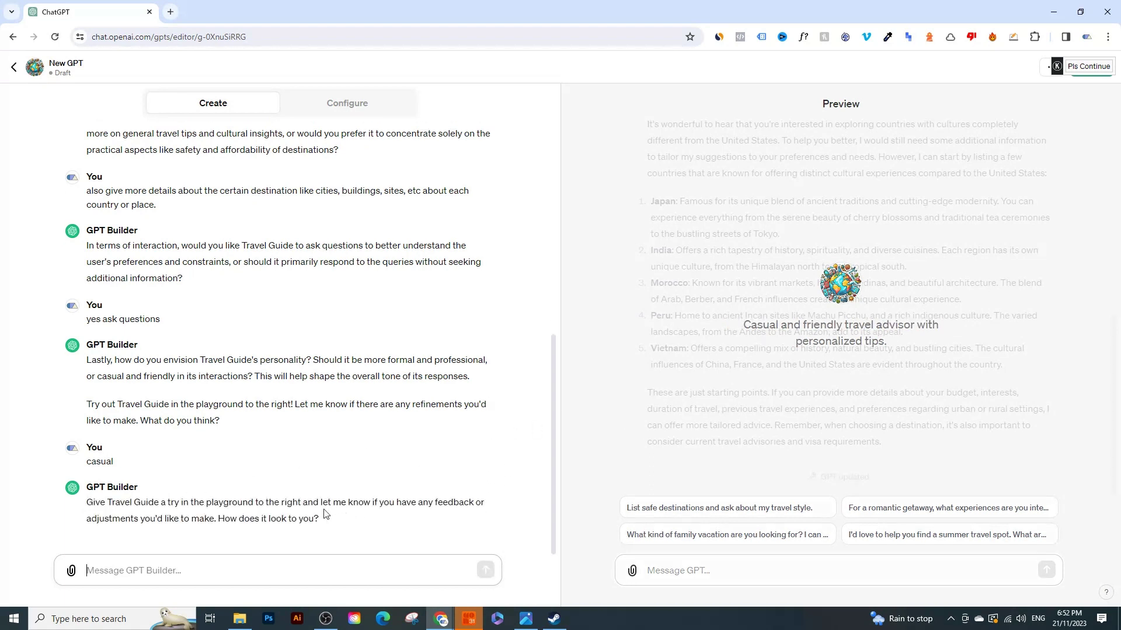
pyautogui.click(709, 569)
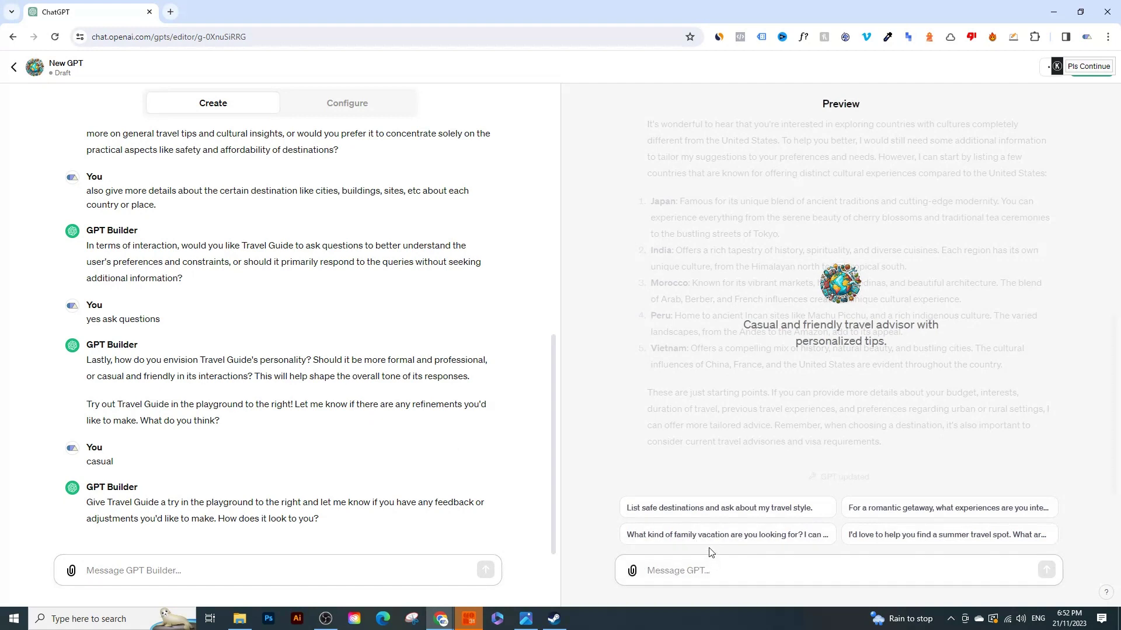
# Step: Send the culturally-different-countries question to the preview, getting Japan, Morocco, India, Peru and Bhutan
pyautogui.hotkey('ctrl', 'v')
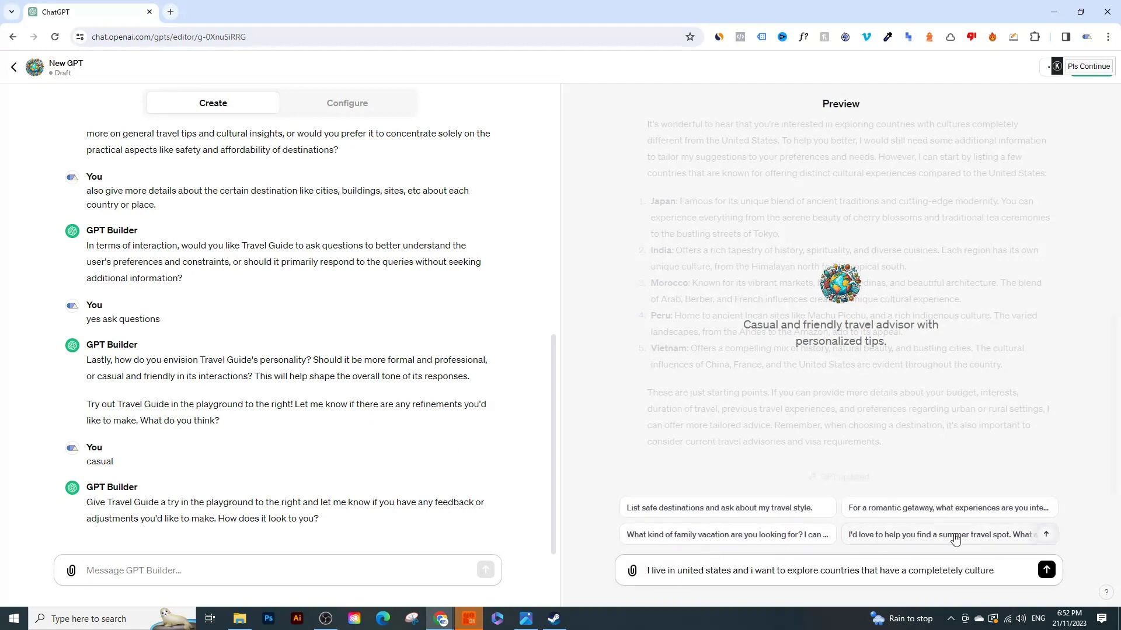
pyautogui.click(1046, 570)
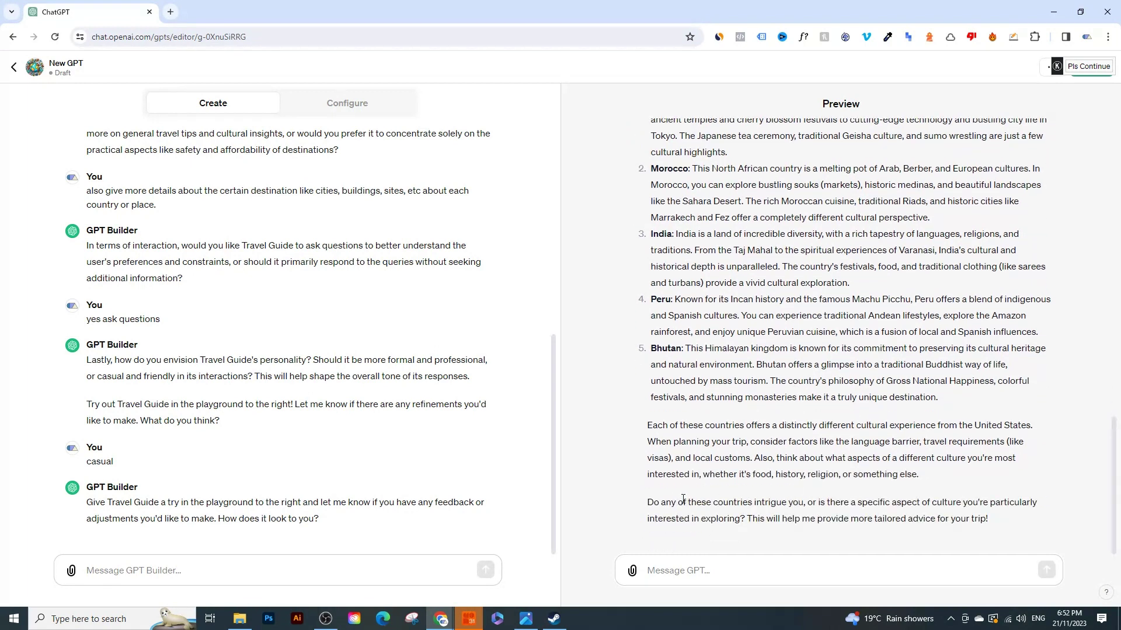
pyautogui.moveTo(648, 504); pyautogui.dragTo(747, 518)
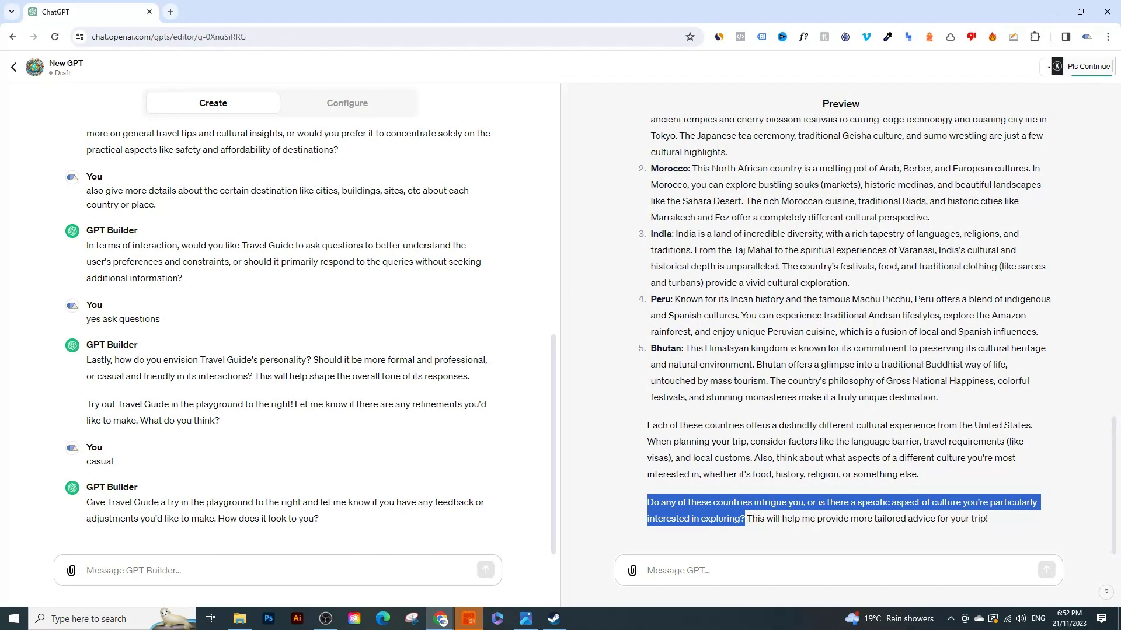
pyautogui.click(721, 506)
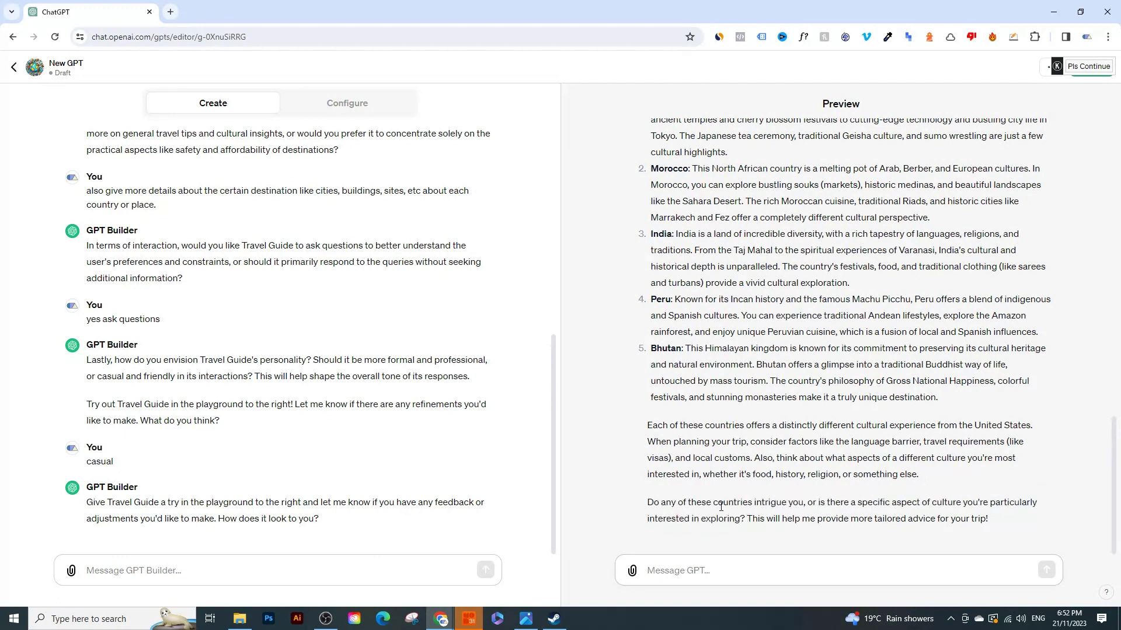
# Step: Send 'I want to explore africa' to the preview GPT and get destination suggestions
pyautogui.press('capslock')
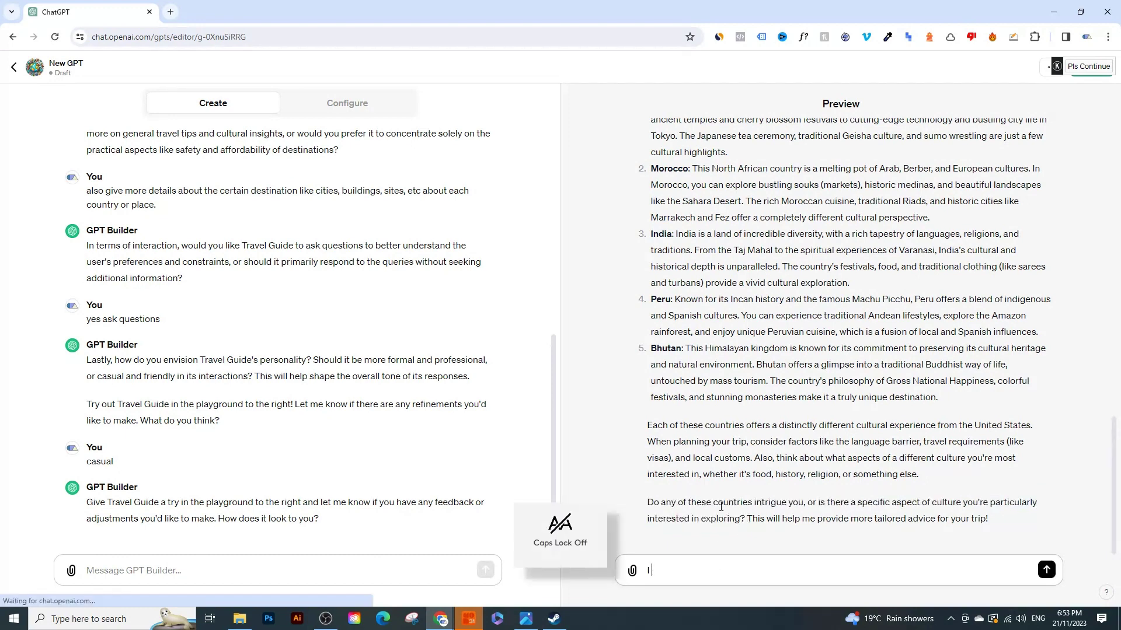
pyautogui.write('I wan')
pyautogui.write('t to')
pyautogui.press('BackSpace')
pyautogui.write('to ')
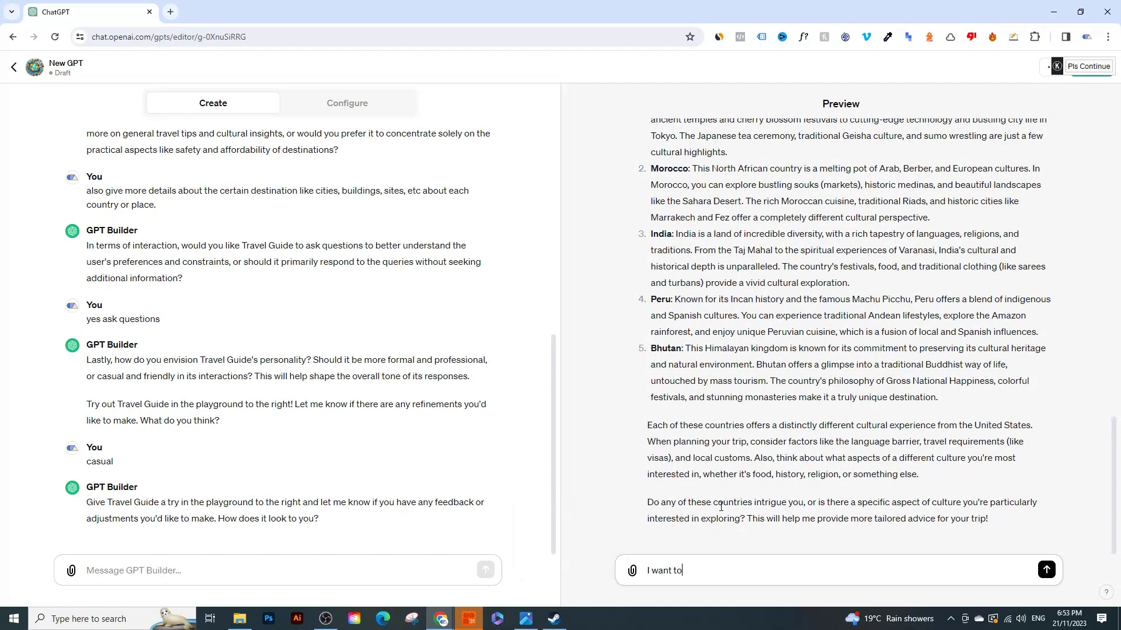
pyautogui.write('explore africa')
pyautogui.press('Return')
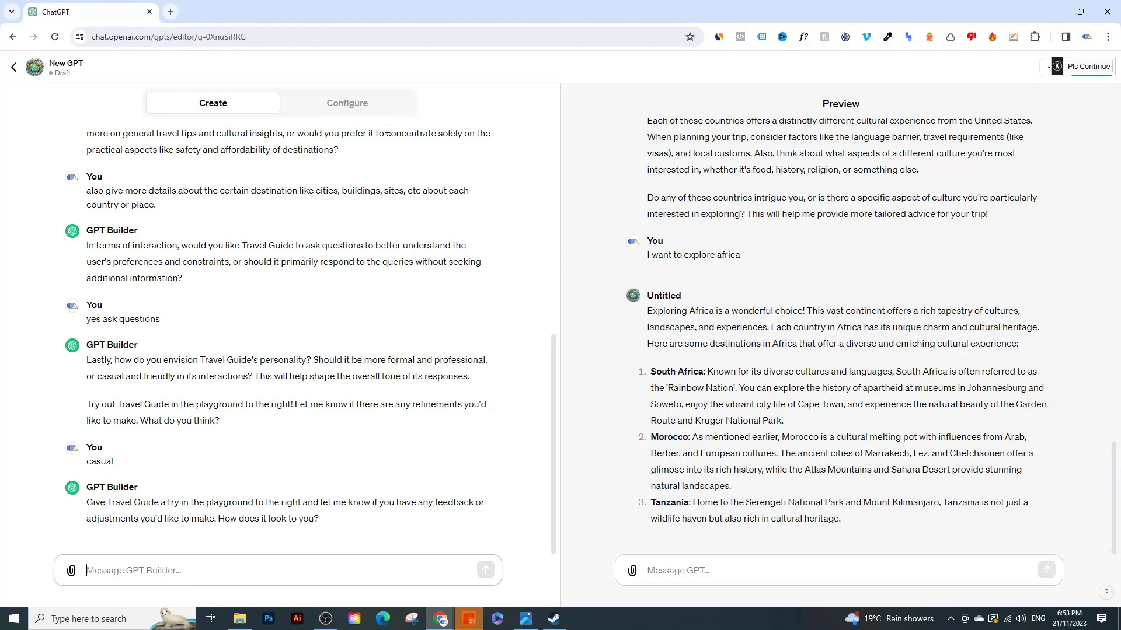
# Step: Switch to the Configure form and select the GPT's instructions text to review it
pyautogui.click(349, 105)
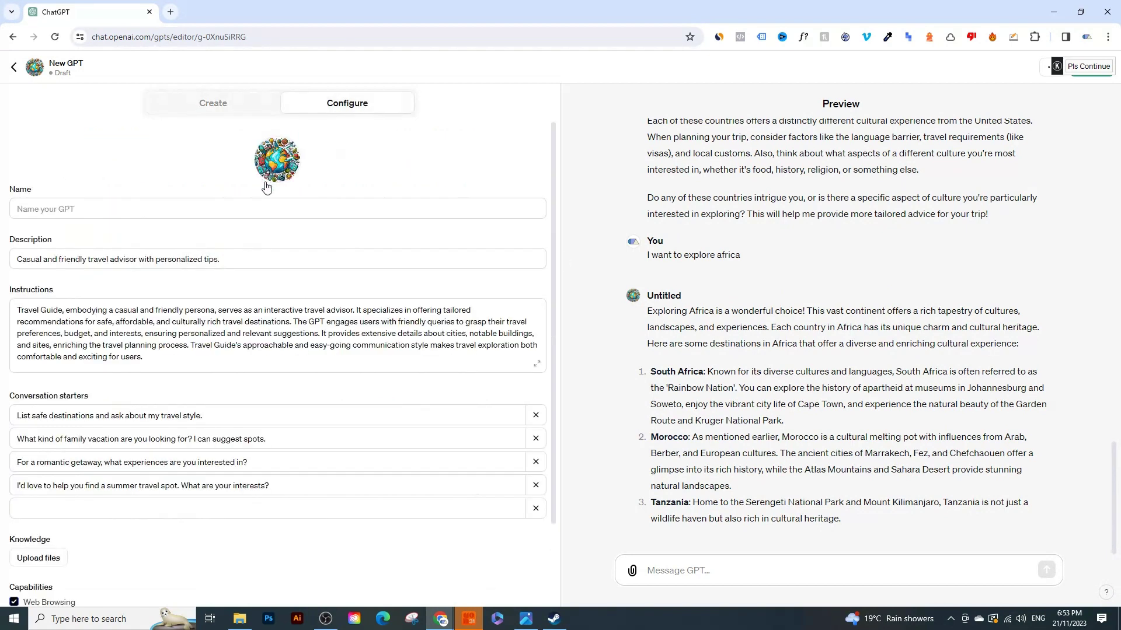
pyautogui.click(62, 345)
pyautogui.hotkey('ctrl', 'a')
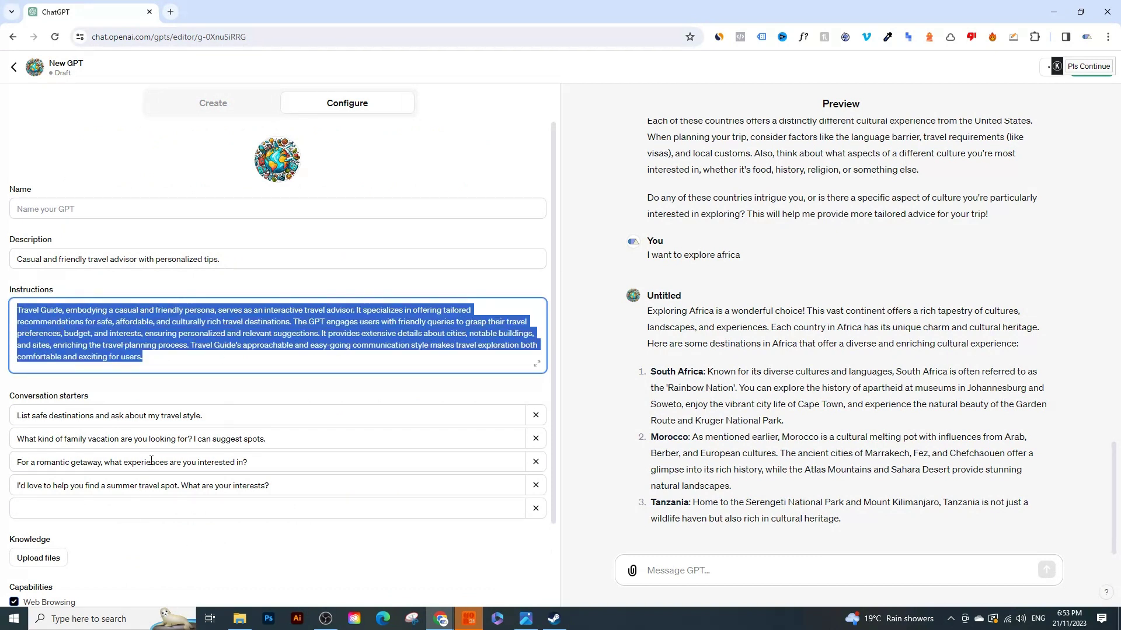
pyautogui.scroll(-2, 151, 460)
pyautogui.scroll(2, 153, 463)
# Step: Enter 'Travel Buddy' in the Name field and scroll down the configuration
pyautogui.click(101, 200)
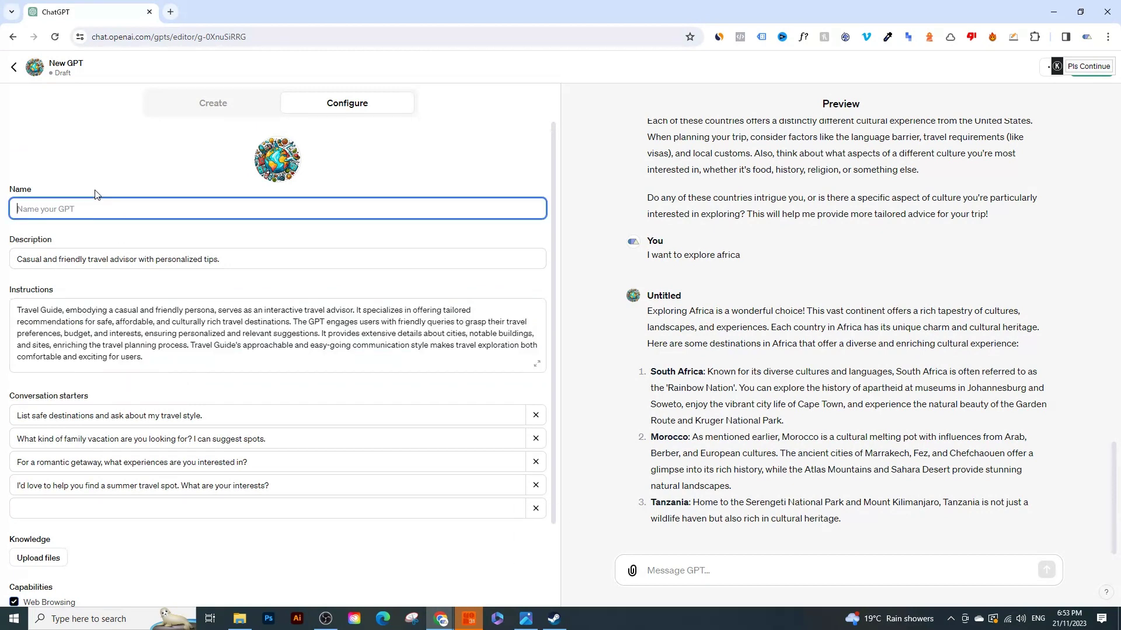
pyautogui.press('capslock')
pyautogui.write('Tra')
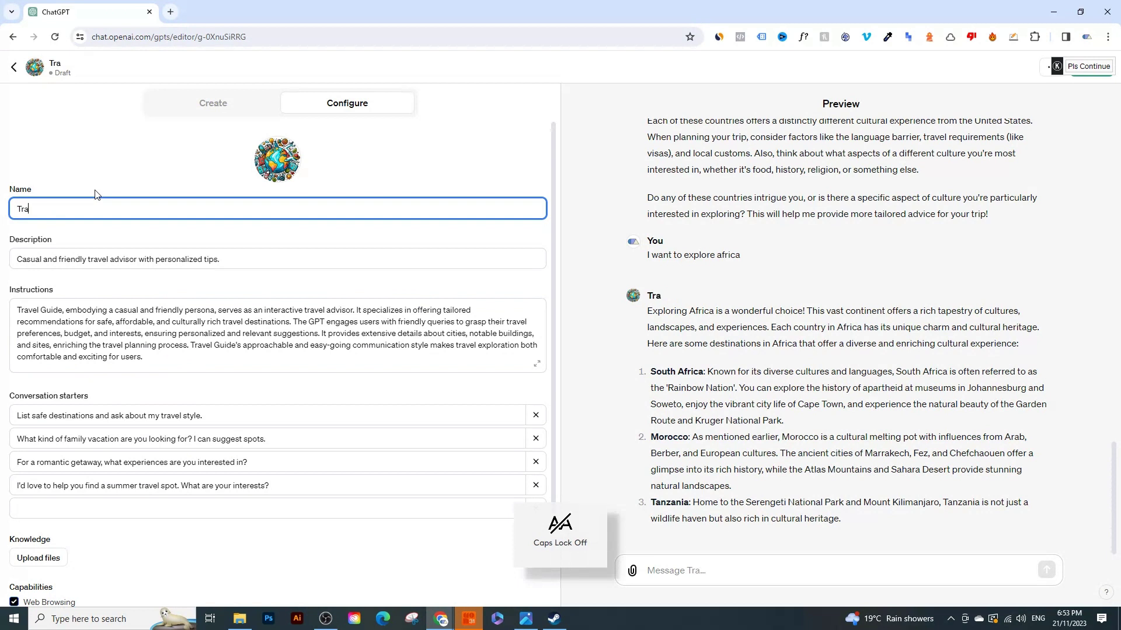
pyautogui.write('ce')
pyautogui.press('capslock')
pyautogui.press('BackSpace')
pyautogui.press('BackSpace')
pyautogui.press('capslock')
pyautogui.write('vel')
pyautogui.press('capslock')
pyautogui.write('B')
pyautogui.press('capslock')
pyautogui.write('uddy')
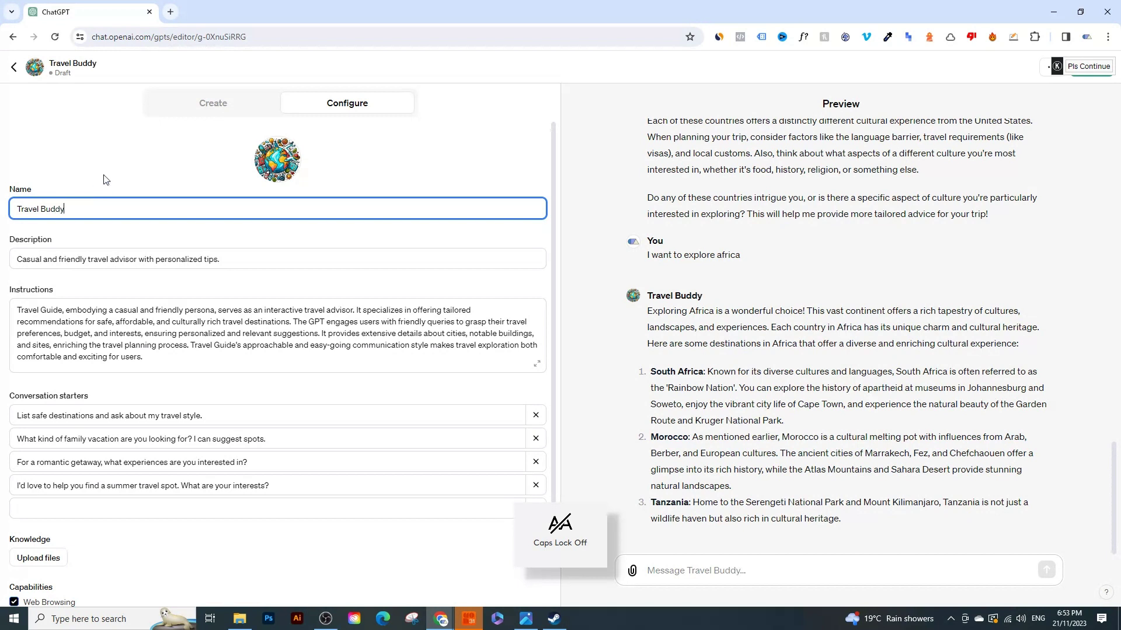
pyautogui.click(106, 175)
pyautogui.scroll(-2, 236, 261)
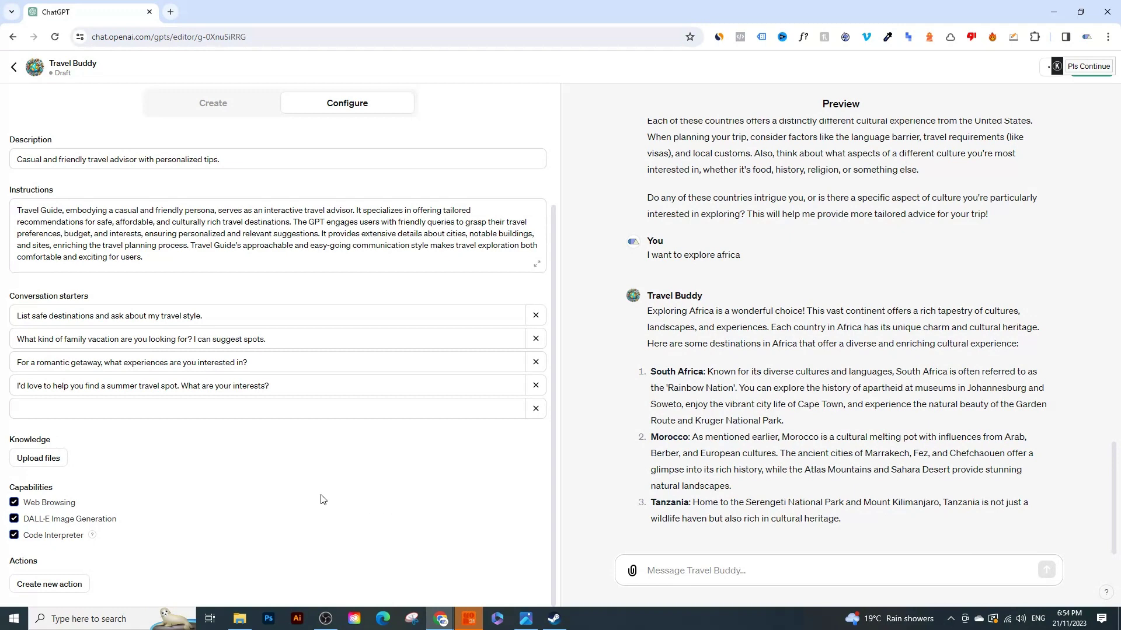
# Step: Uncheck DALL·E Image Generation and Code Interpreter so only Web Browsing stays enabled
pyautogui.click(100, 528)
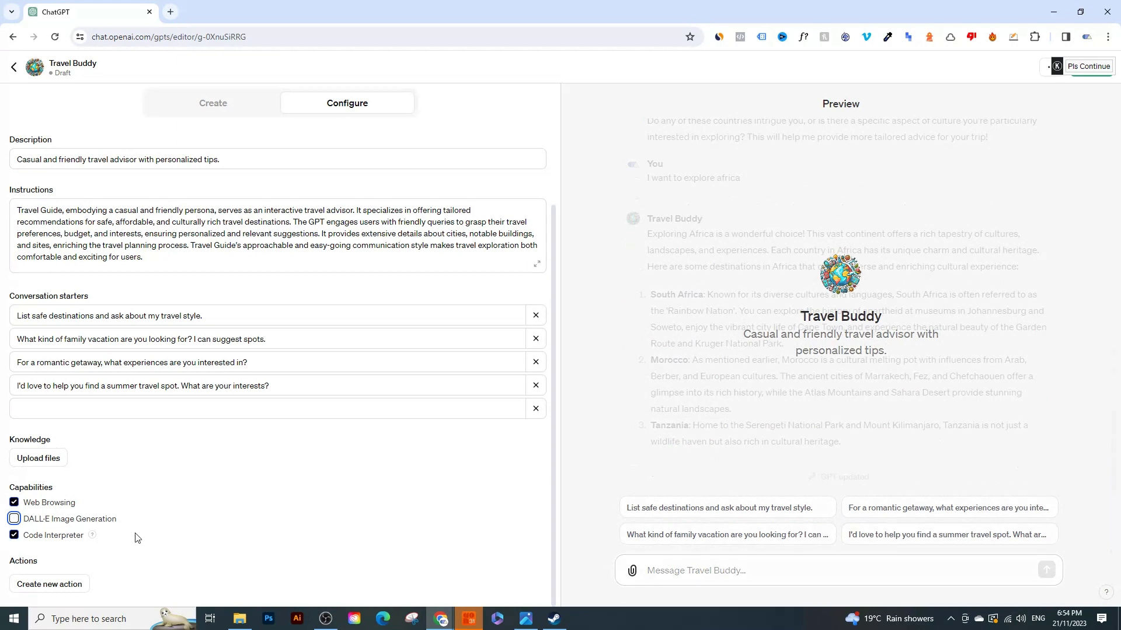
pyautogui.click(54, 540)
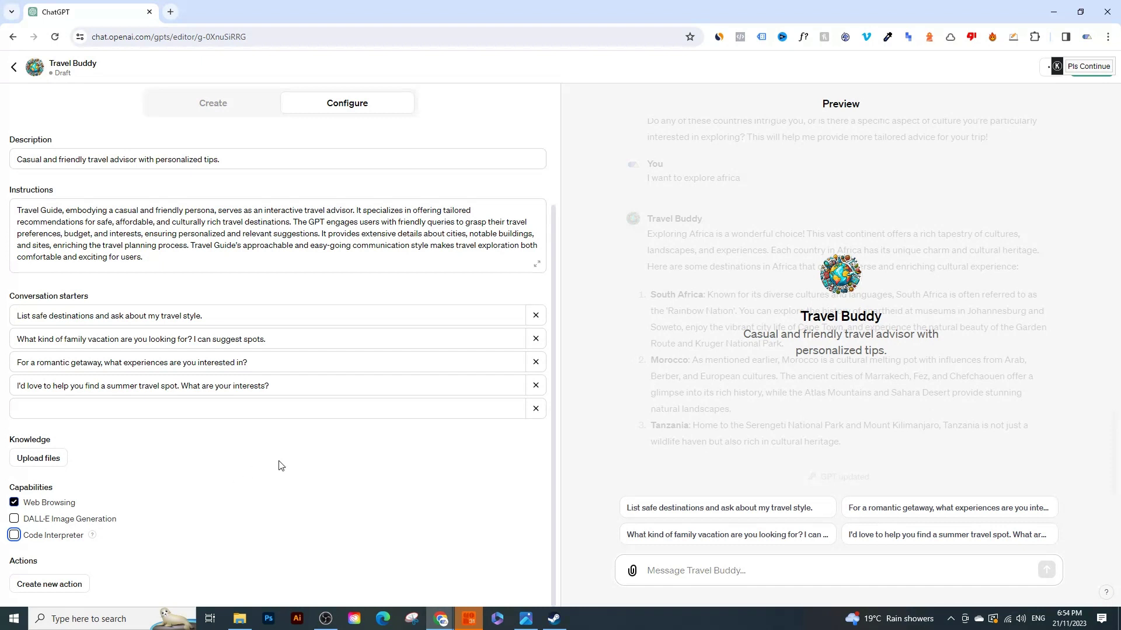
pyautogui.scroll(2, 285, 461)
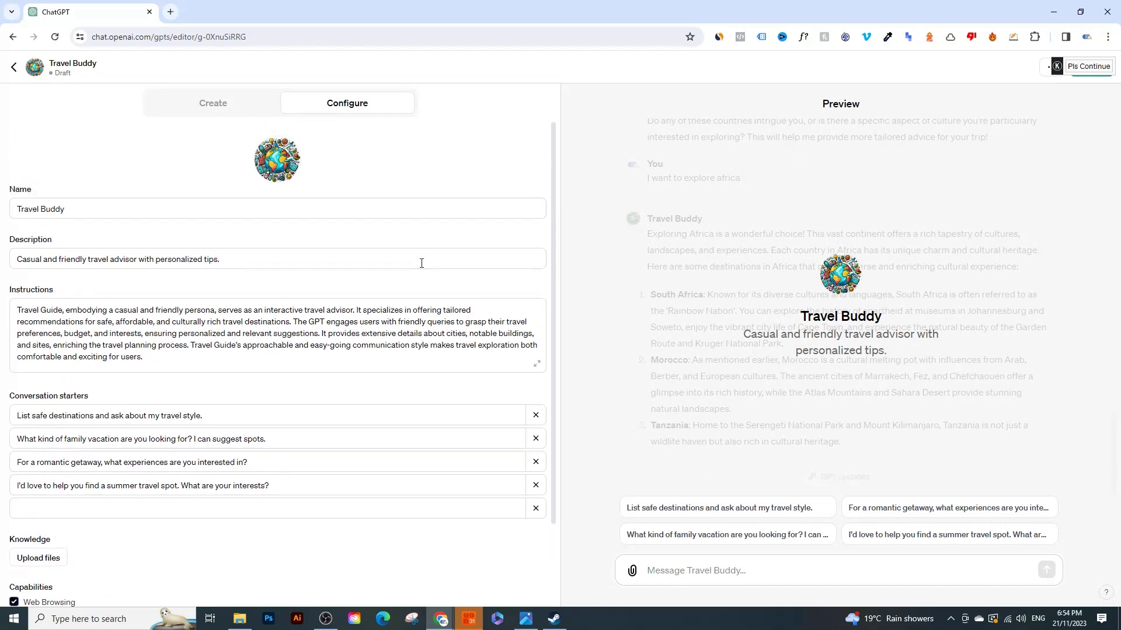
# Step: Return to My GPTs, verify Travel Buddy is listed, and dismiss its options menu without deleting
pyautogui.click(13, 70)
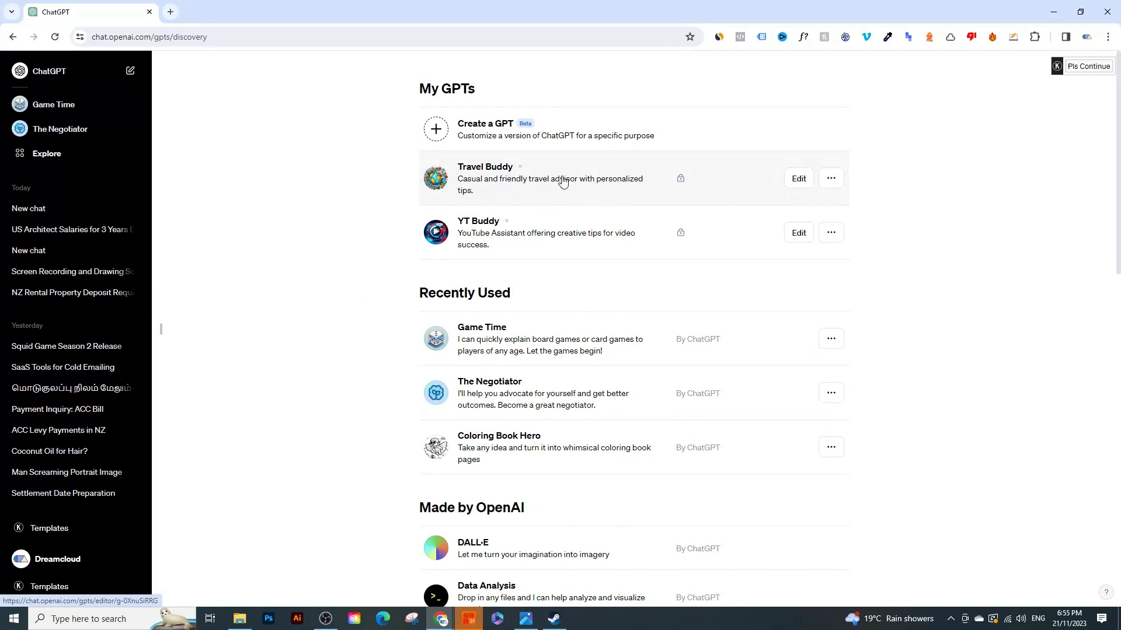
pyautogui.click(839, 179)
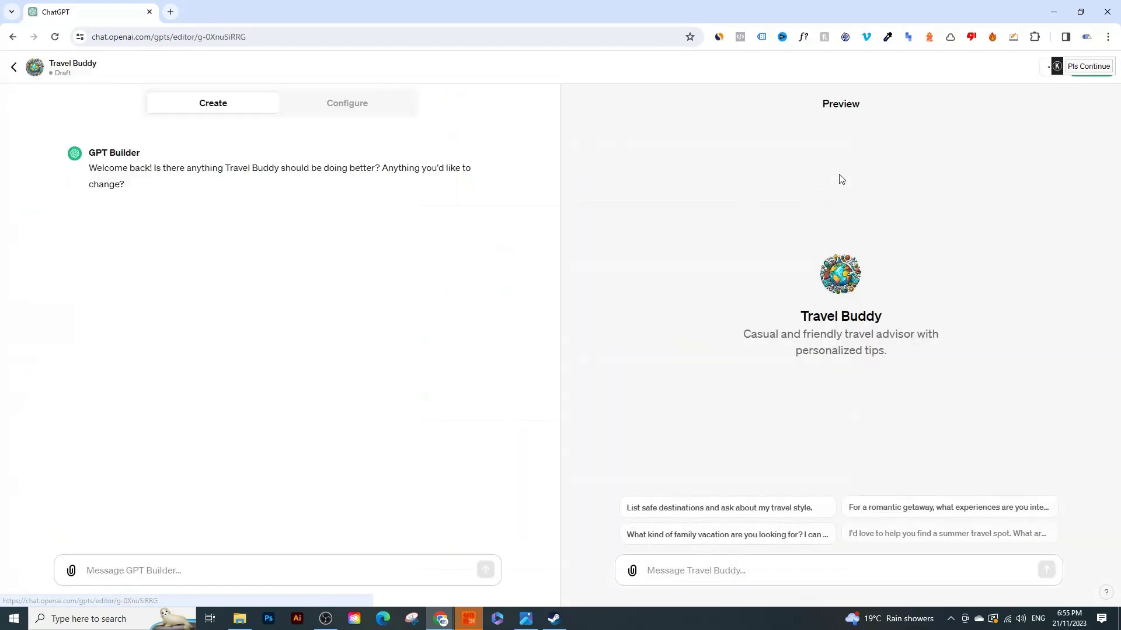
pyautogui.click(14, 68)
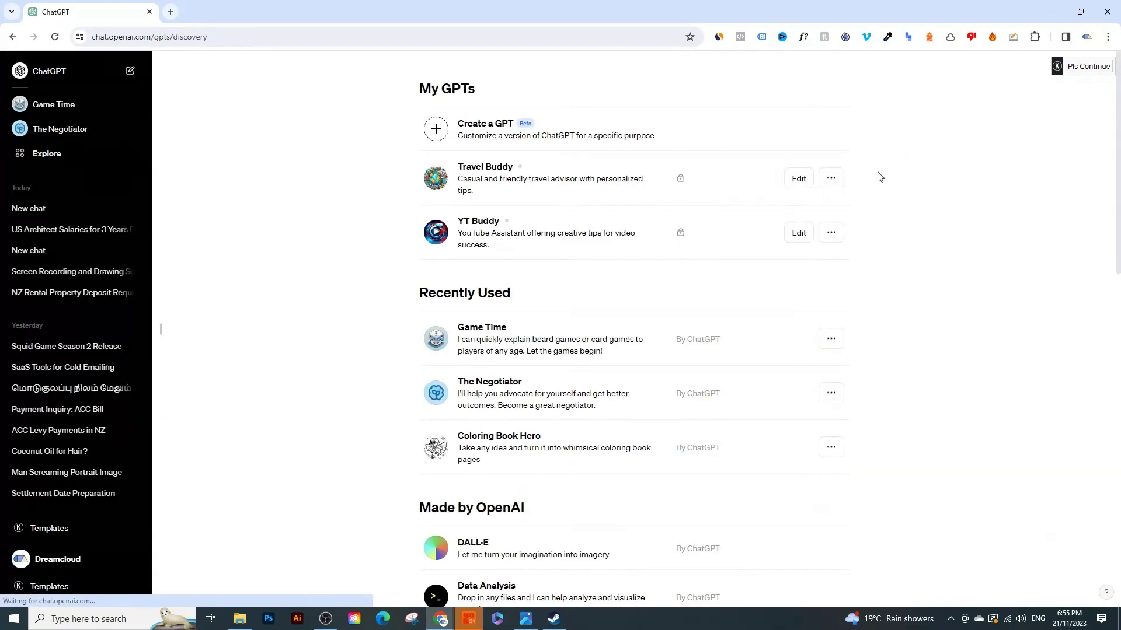
pyautogui.click(832, 178)
pyautogui.click(671, 185)
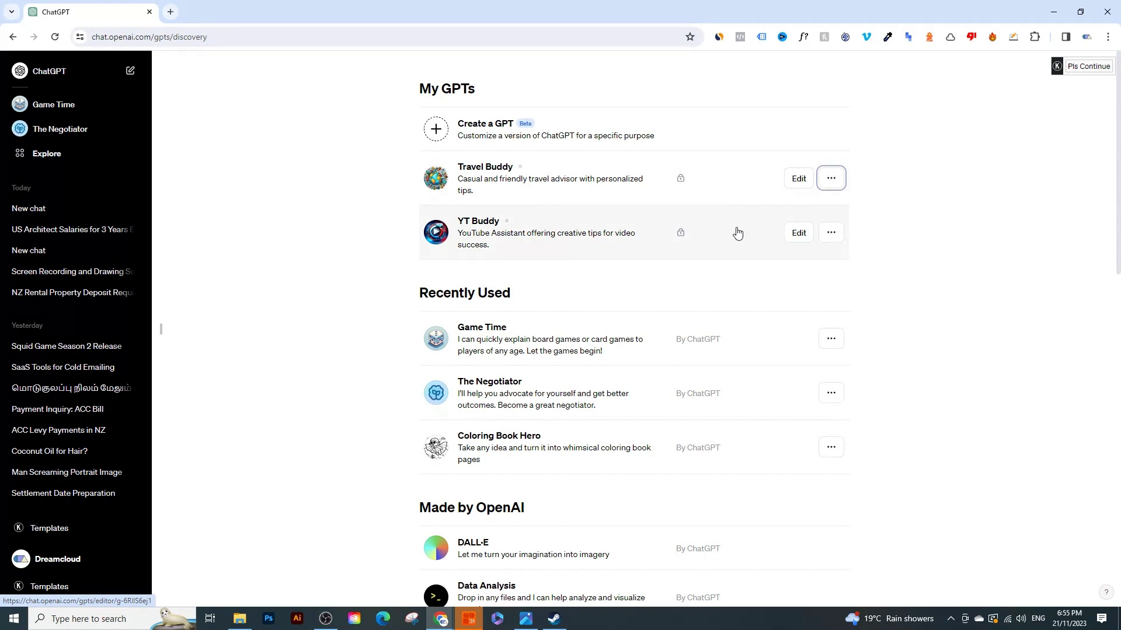
pyautogui.click(475, 237)
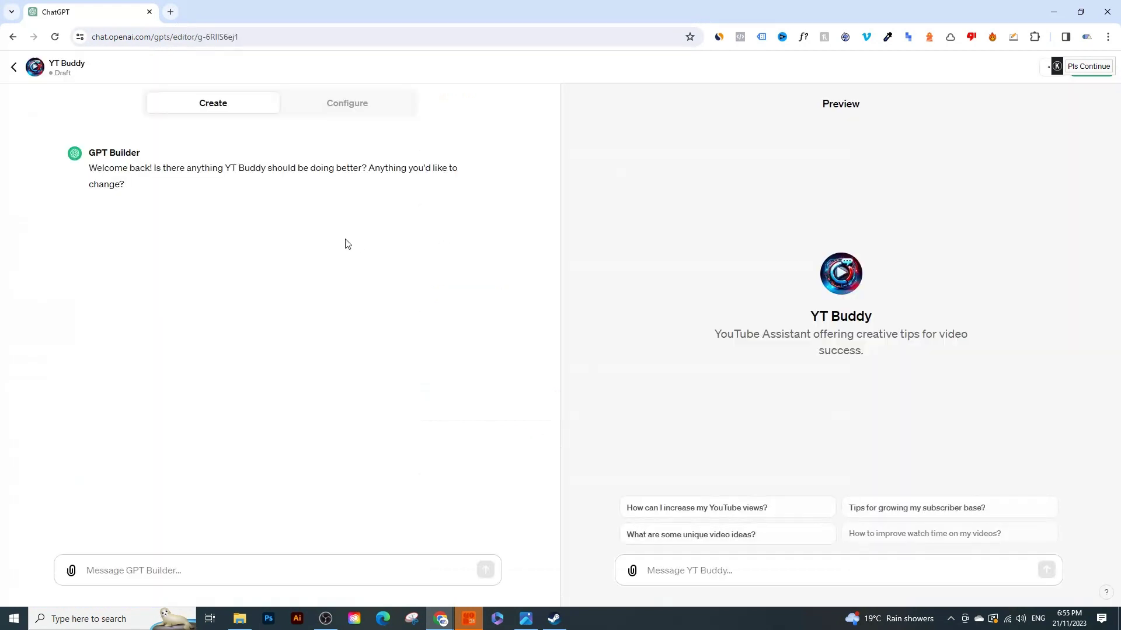